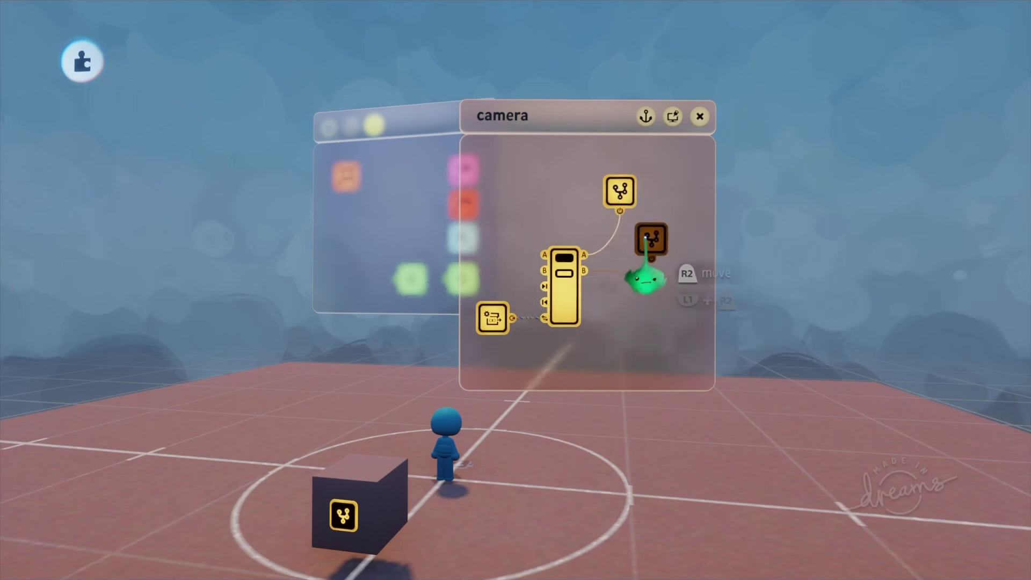
Open the puppet's Controller Logic and inspect its gadgets, including the microchip with the node, Signal Manipulator and selector.
scroll(610, 274, "up", 5)
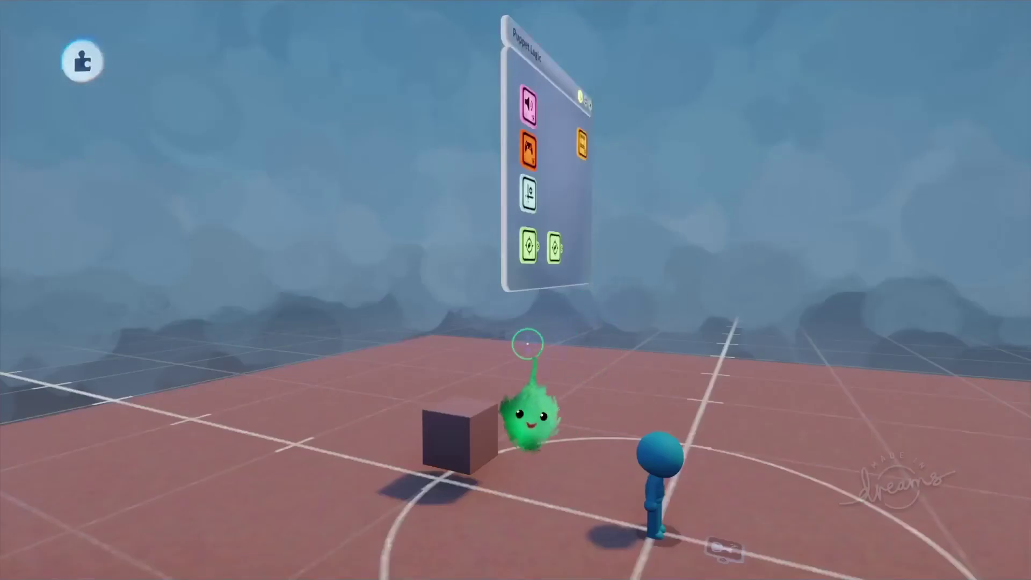
middle_click_drag(527, 343, 508, 301)
left_click(536, 259)
middle_click_drag(536, 245, 552, 185)
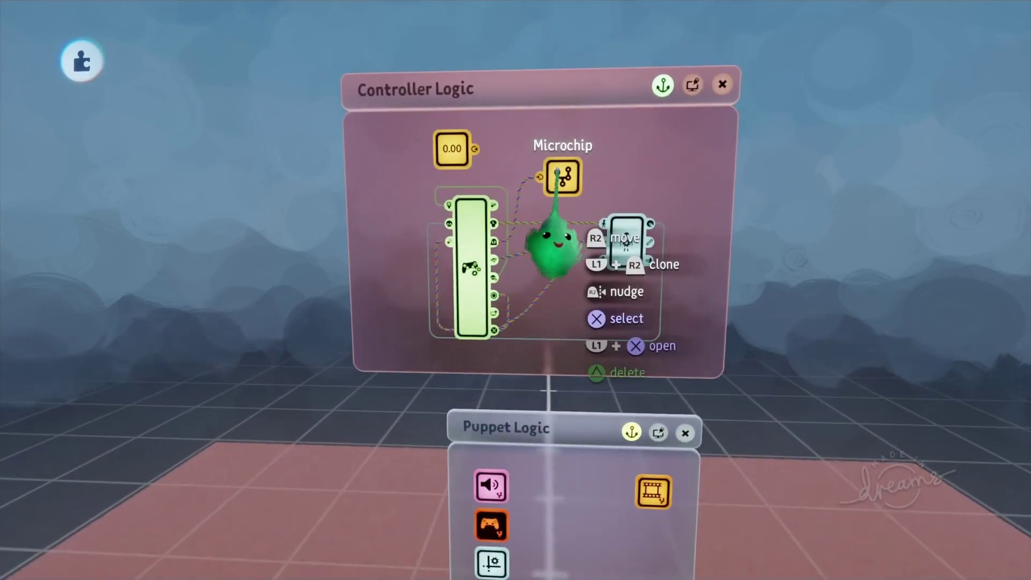
left_click(545, 247)
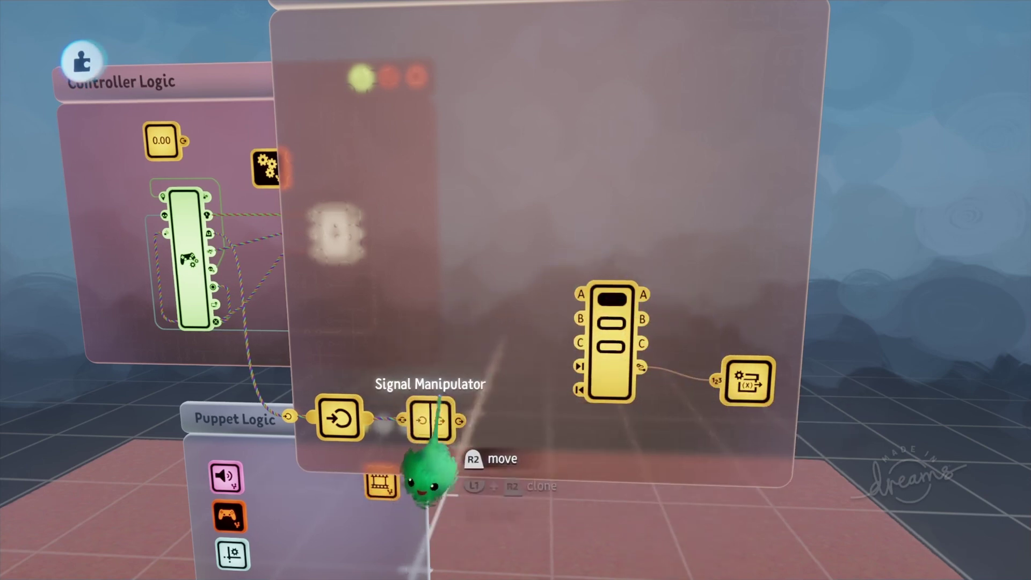
scroll(430, 419, "down", 2)
scroll(451, 369, "up", 3)
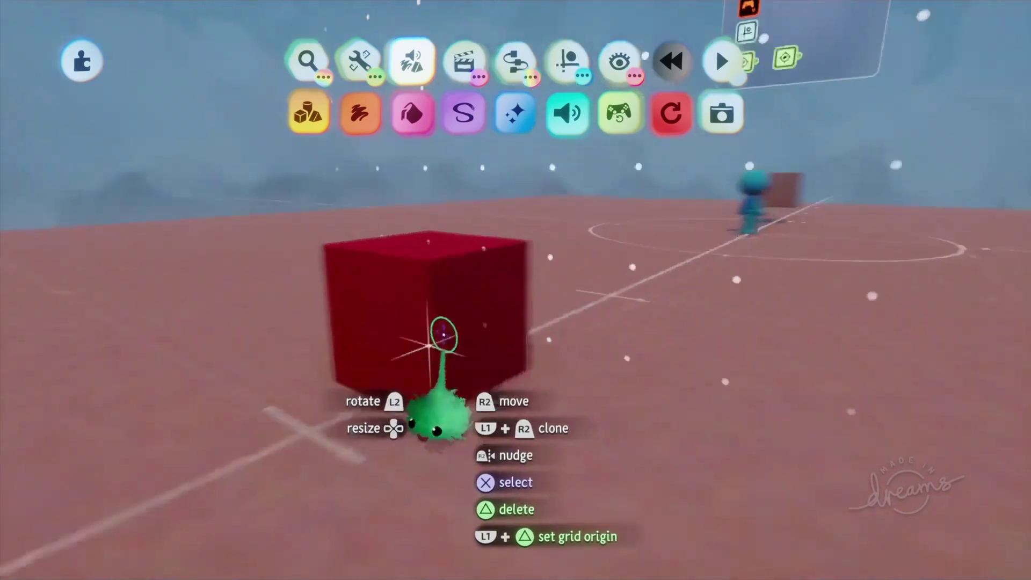
Attach a new microchip to the red cube and place its opened canvas above the cube.
left_click(513, 63)
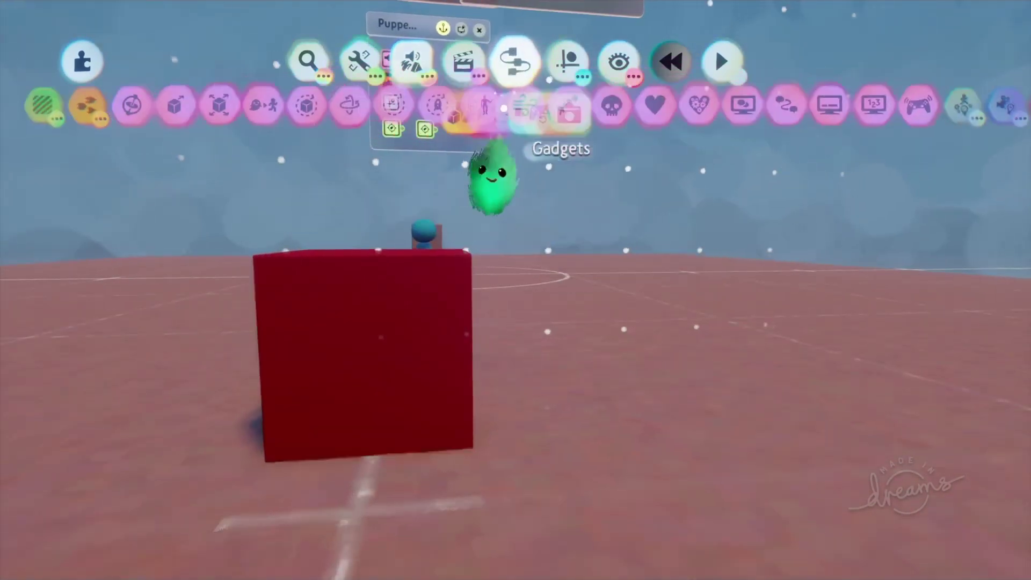
left_click(472, 124)
left_click(424, 114)
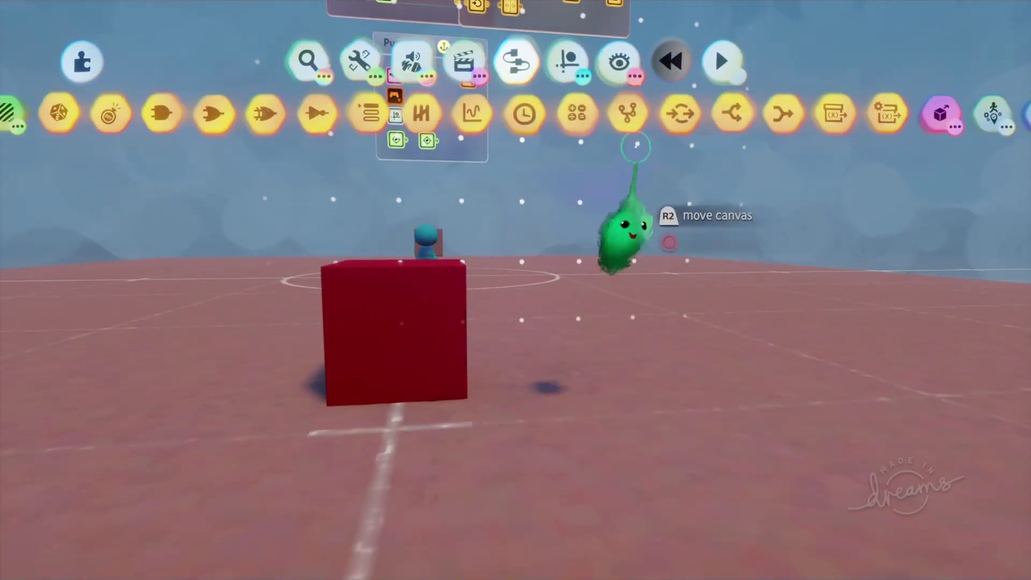
left_click(627, 114)
left_click(394, 337)
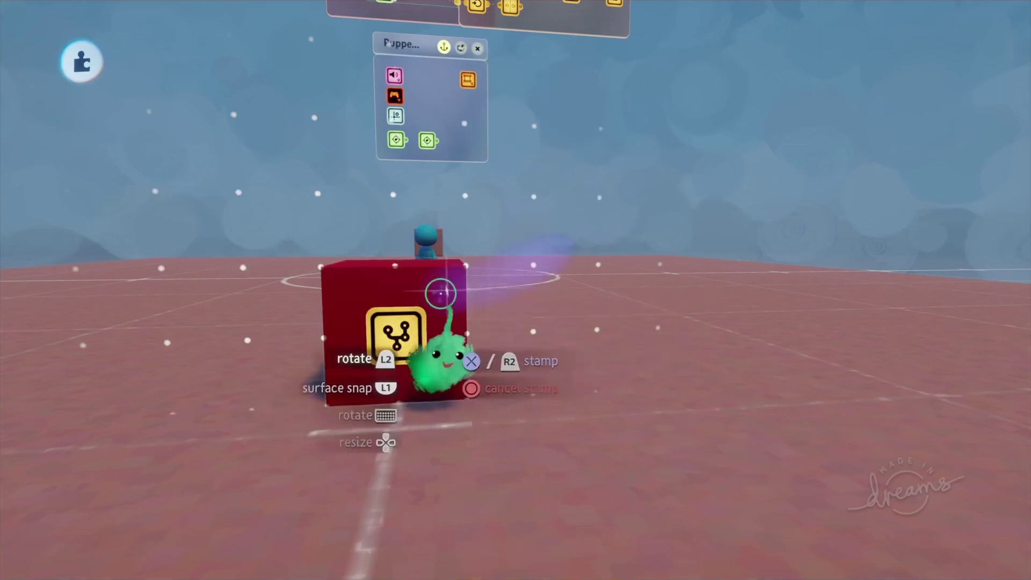
left_click(398, 343)
left_click_drag(432, 316, 466, 69)
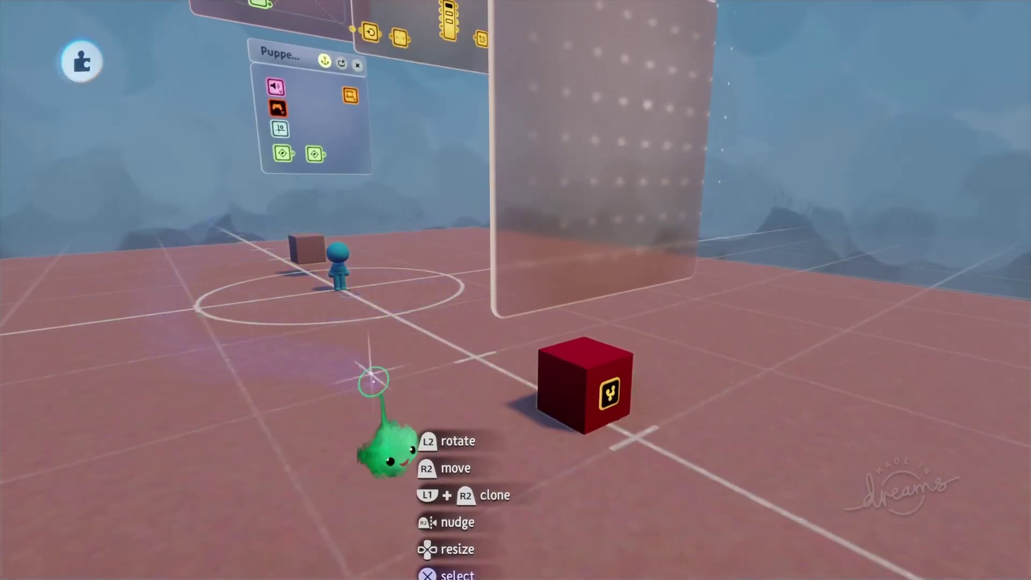
Move the "enemy" tag's position marker into the centre of the red cube.
middle_click_drag(383, 365, 455, 361)
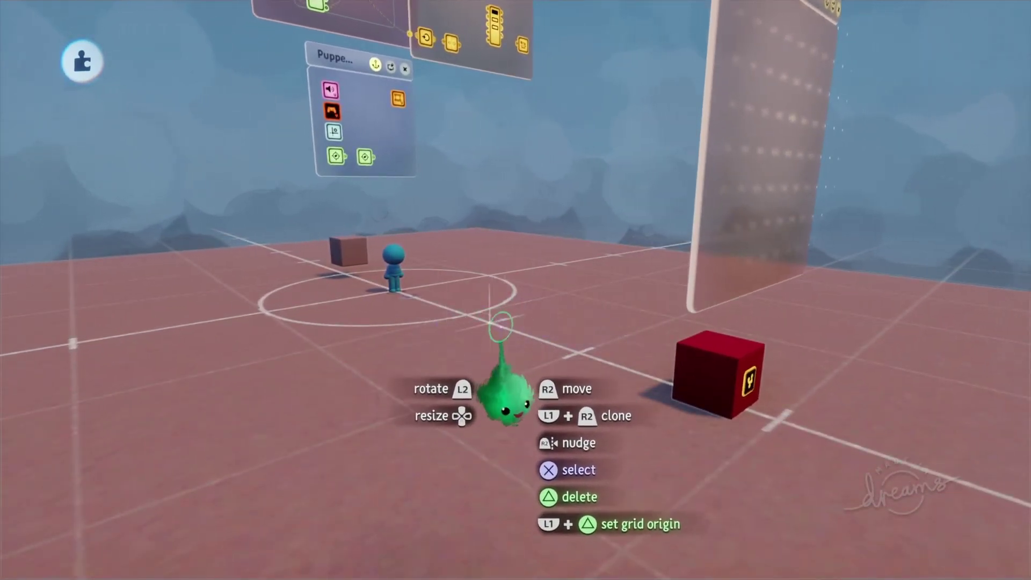
middle_click_drag(561, 336, 531, 301)
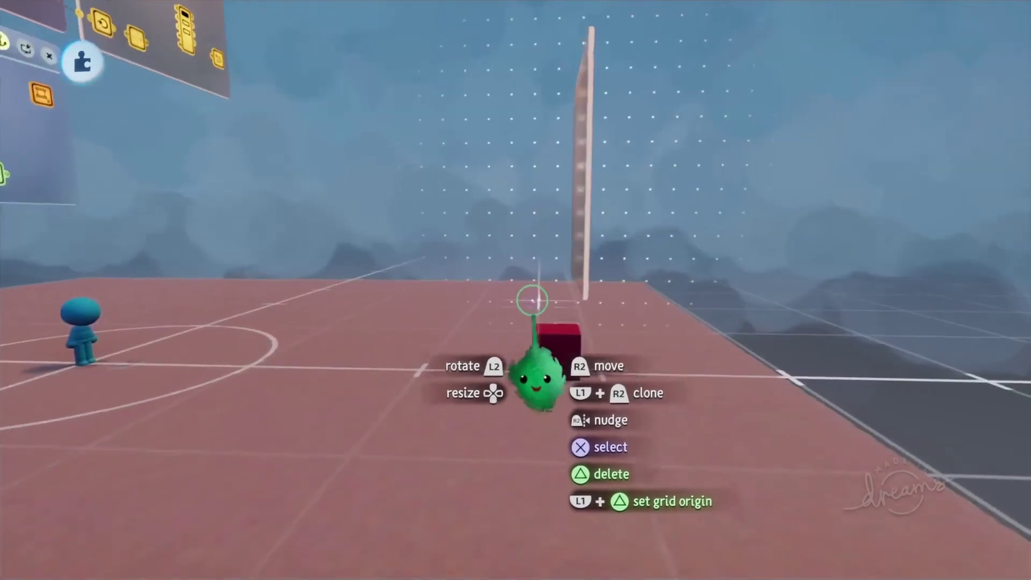
middle_click_drag(639, 99, 603, 203)
middle_click_drag(474, 266, 540, 321)
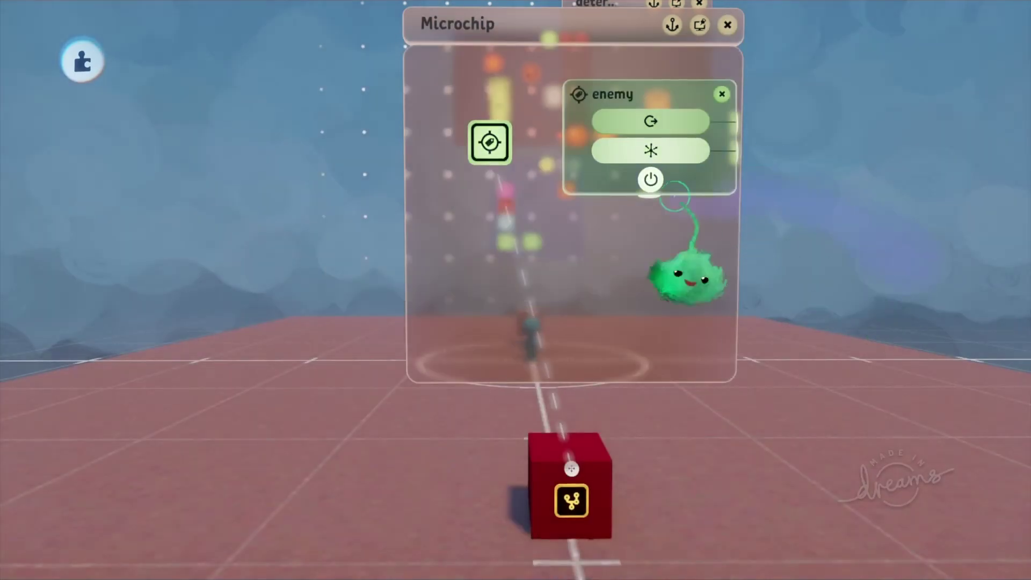
middle_click_drag(649, 324, 474, 403)
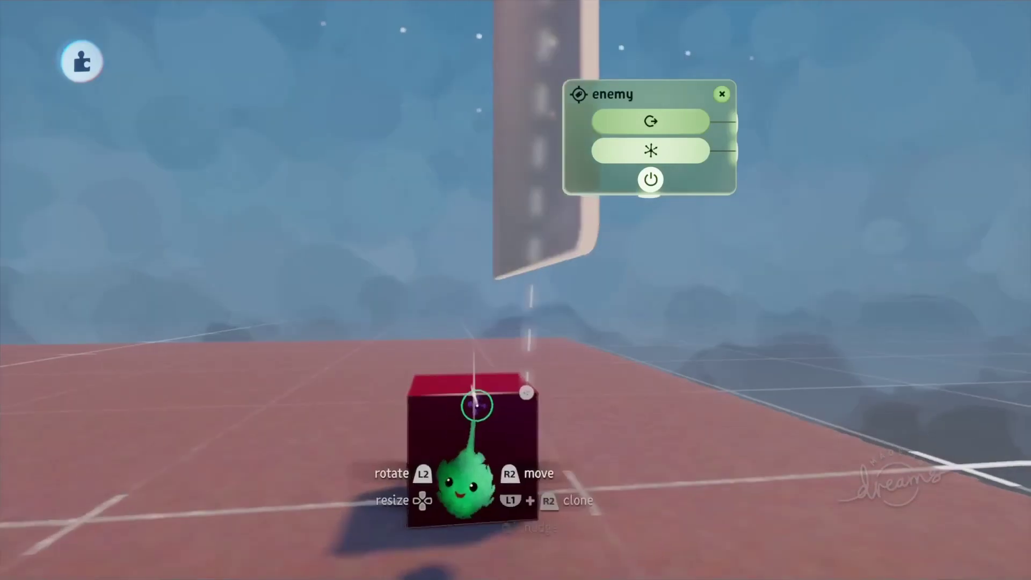
left_click_drag(526, 393, 472, 437)
middle_click_drag(472, 437, 421, 221)
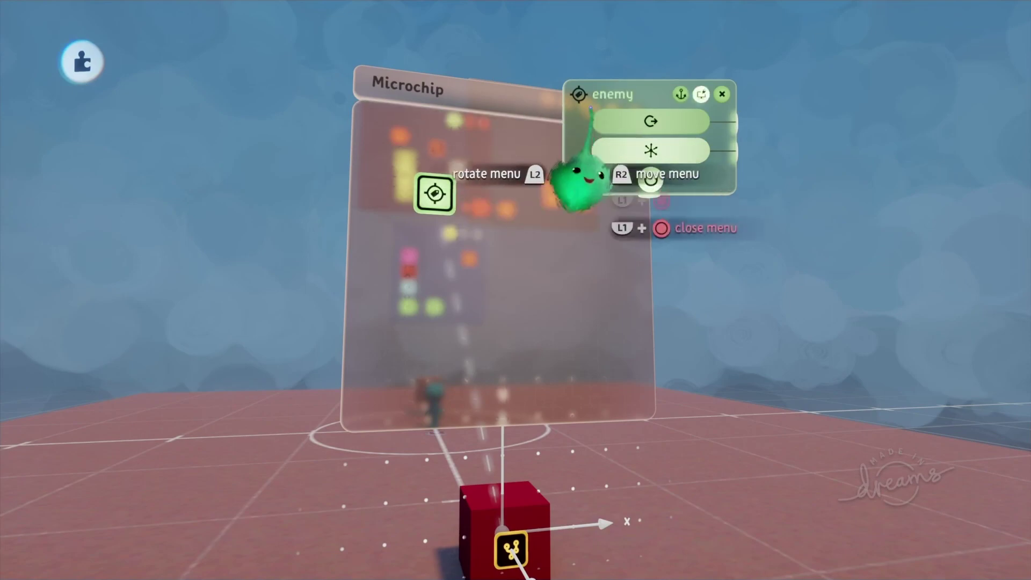
left_click_drag(595, 97, 597, 115)
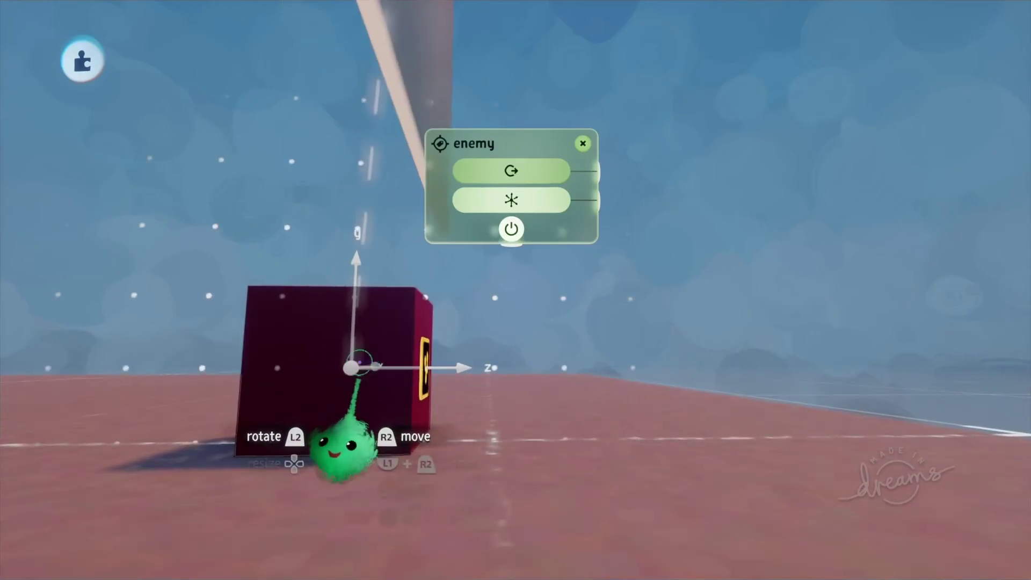
Name the second tag, whose marker sits above the red cube, "enemy target highlight".
middle_click_drag(387, 267, 483, 147)
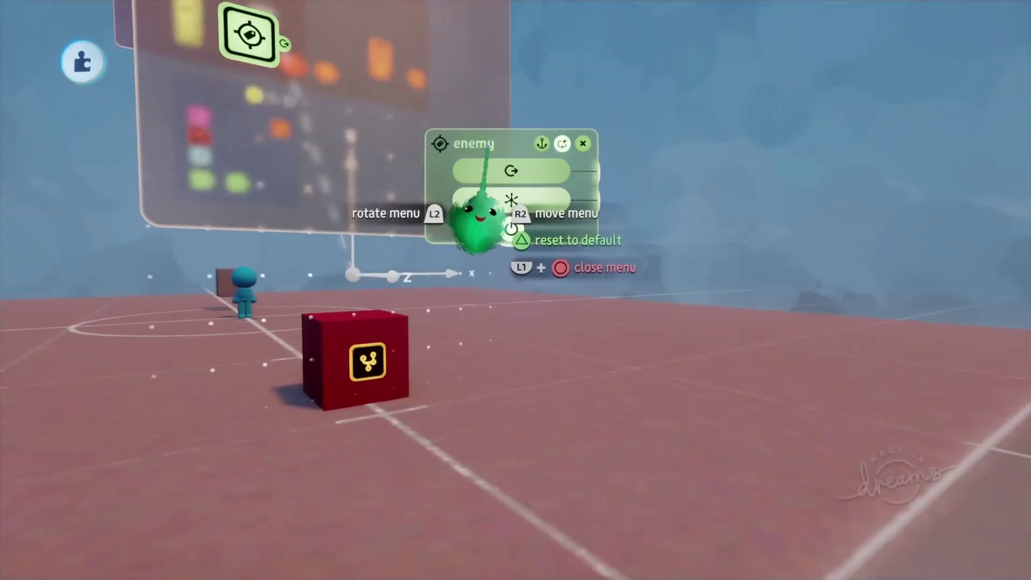
scroll(370, 272, "up", 3)
middle_click_drag(376, 253, 306, 218)
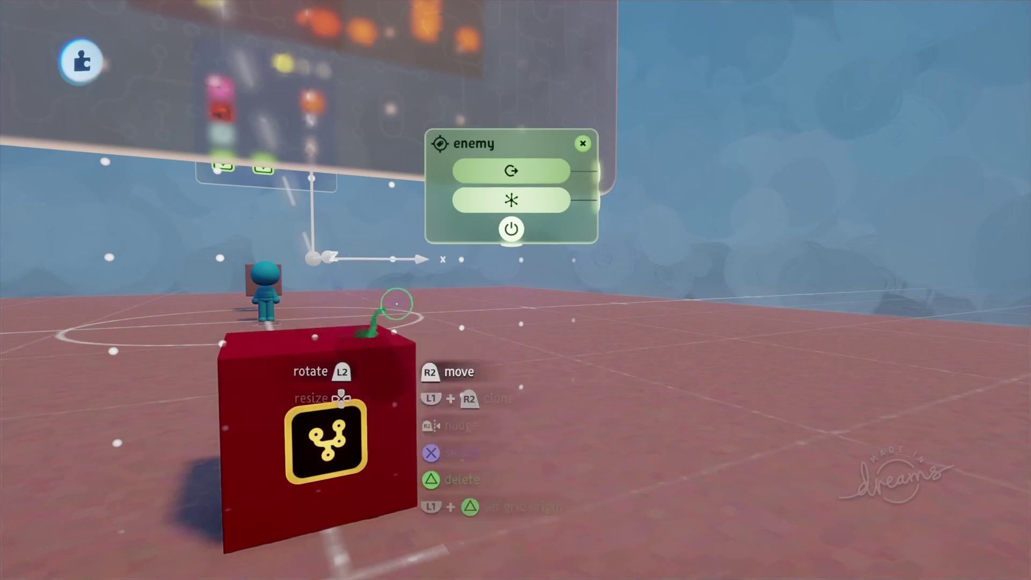
mouse_move(445, 242)
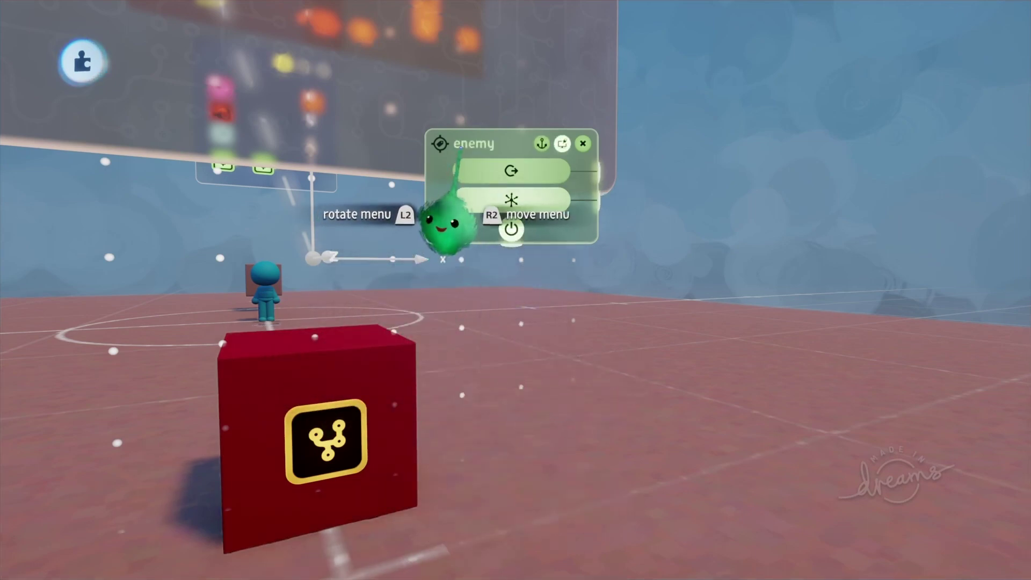
left_click(471, 144)
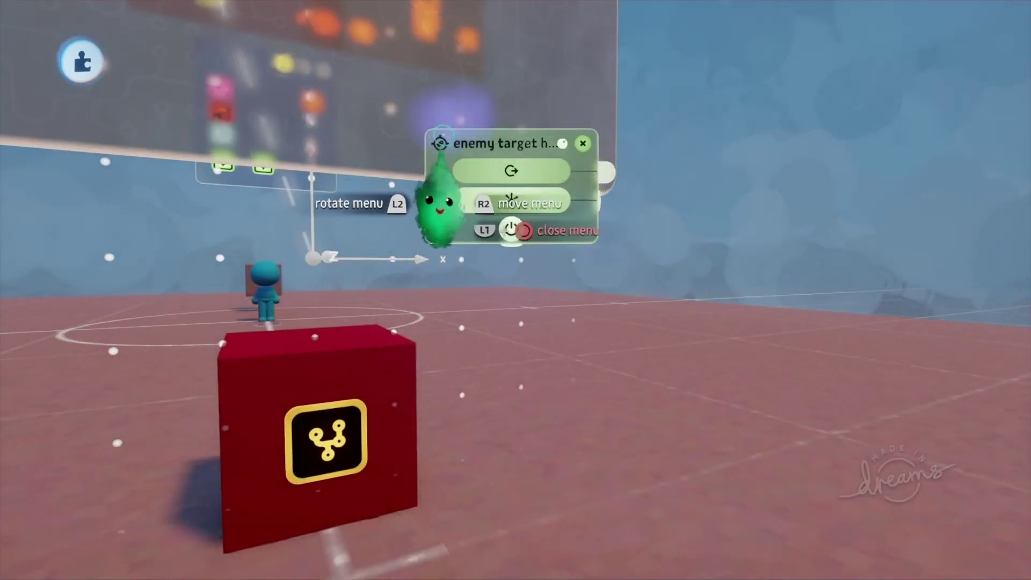
scroll(486, 242, "down", 3)
key("Escape")
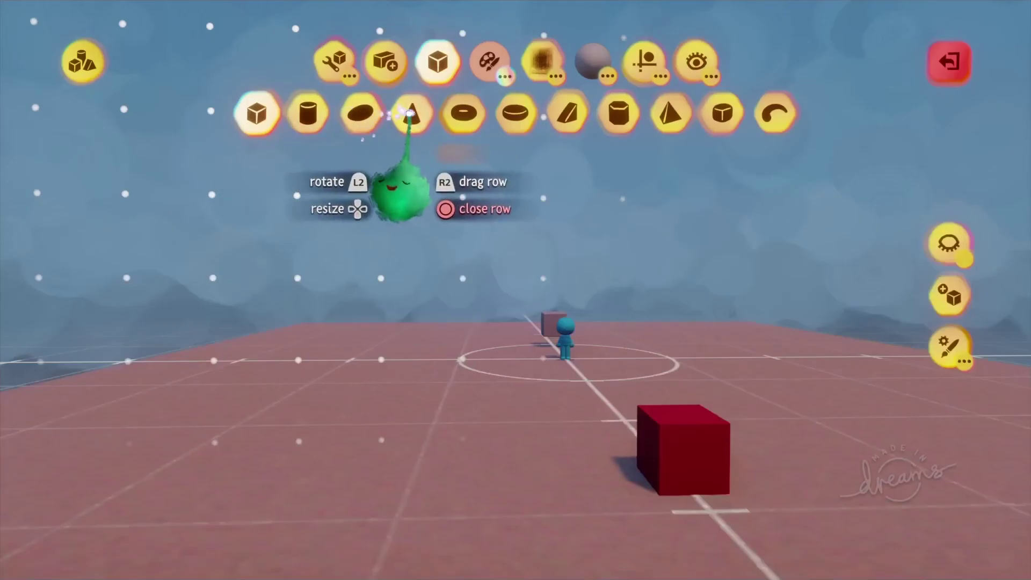
Sculpt a small upside-down cone away from the red cube and tint it yellow-green.
left_click(411, 113)
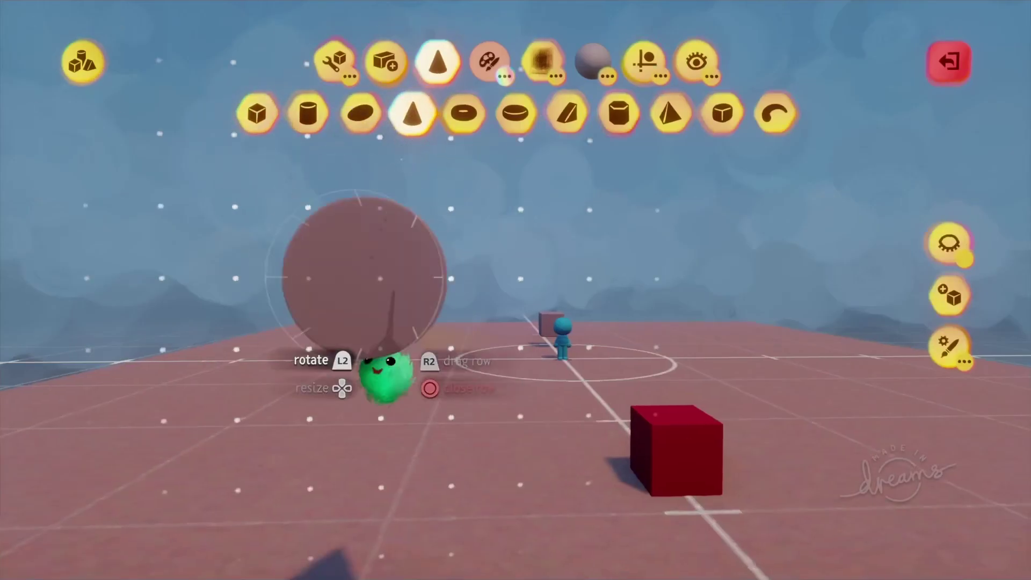
key("Tab")
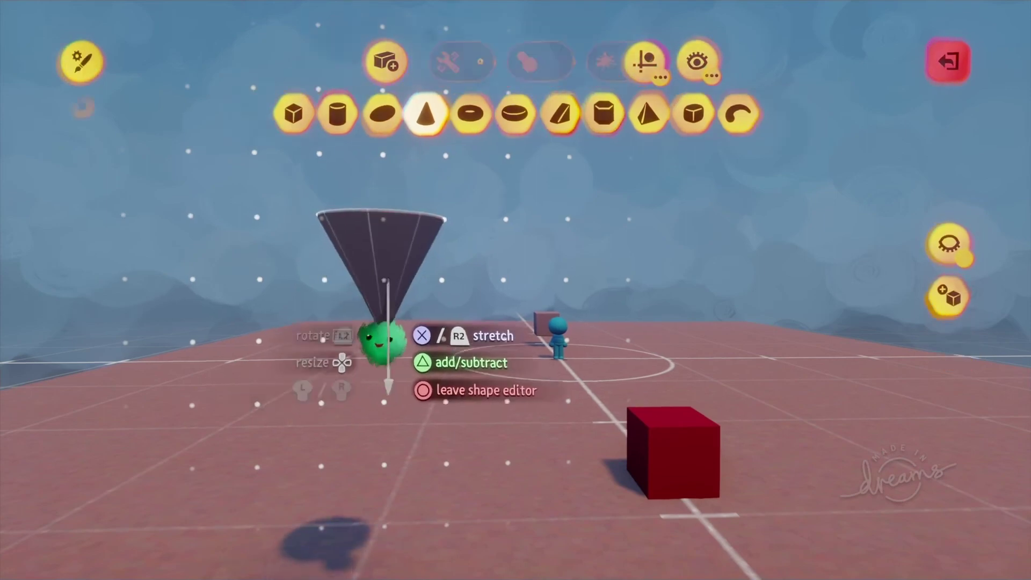
left_click(433, 61)
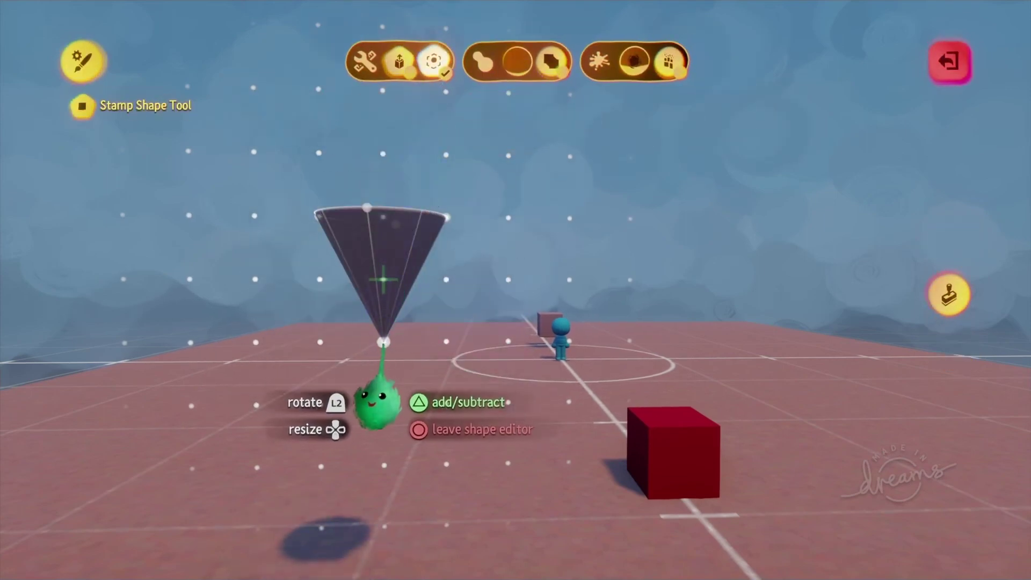
key("Escape")
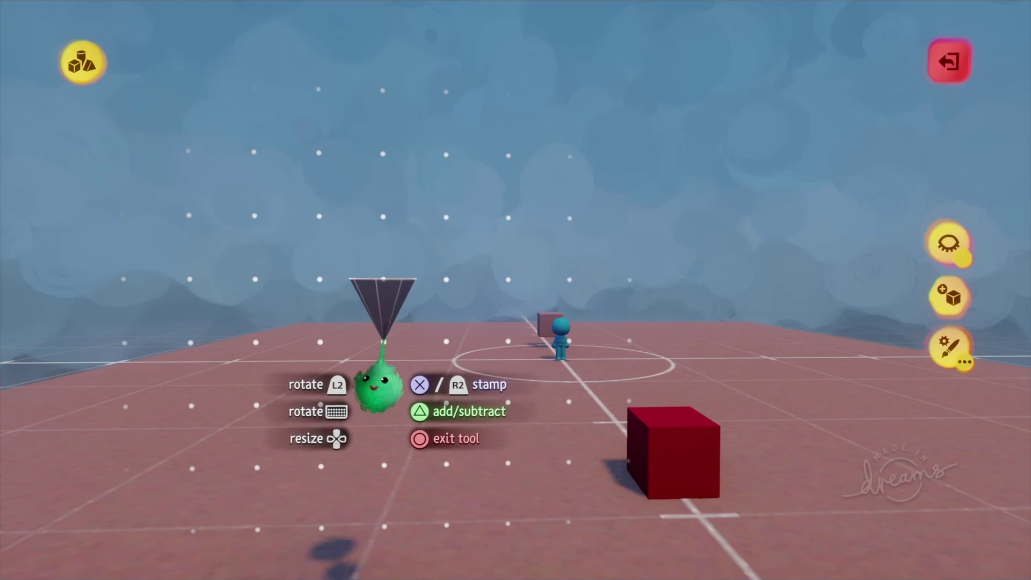
key("Escape")
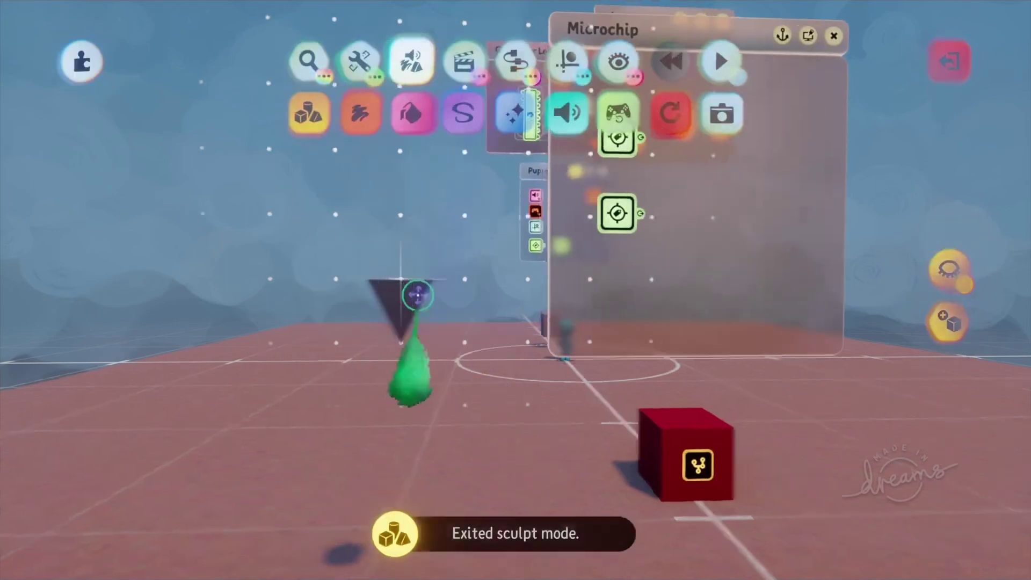
left_click(412, 296)
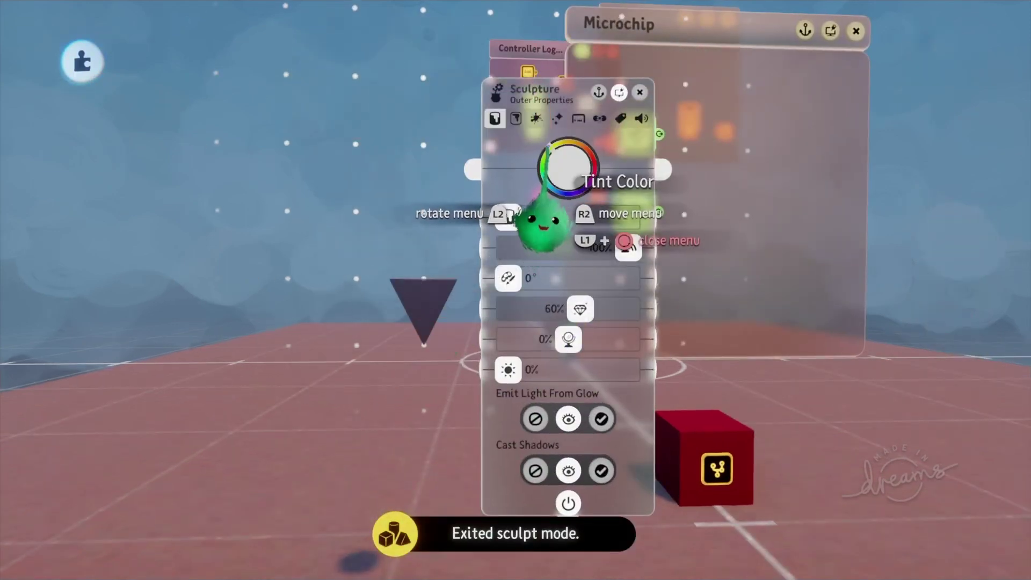
left_click_drag(567, 164, 610, 180)
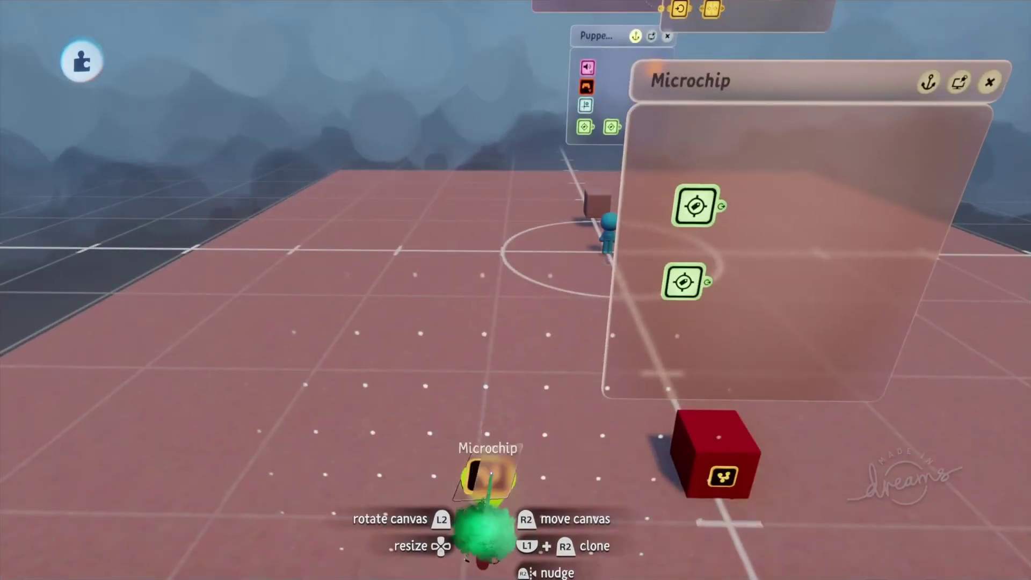
Open the cone's microchip and place a Teleporter gadget on its canvas.
left_click(488, 476)
left_click_drag(518, 440, 523, 241)
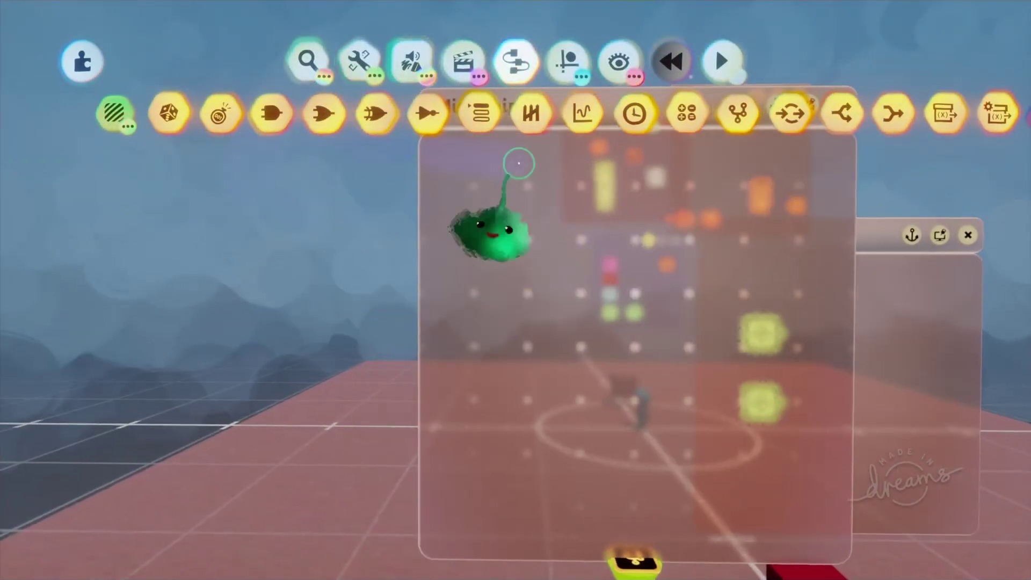
key("Escape")
left_click(636, 121)
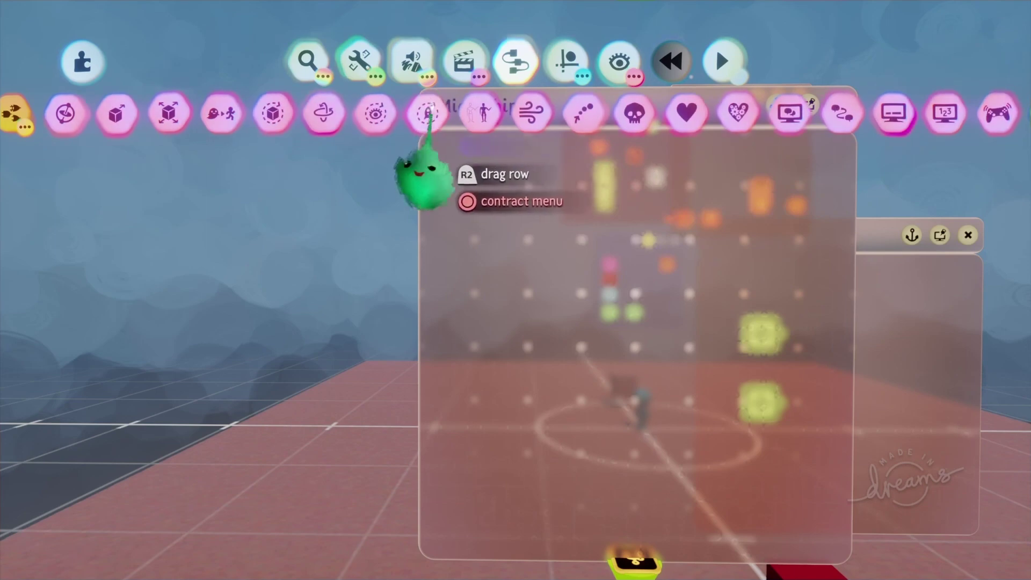
left_click(490, 113)
left_click(569, 200)
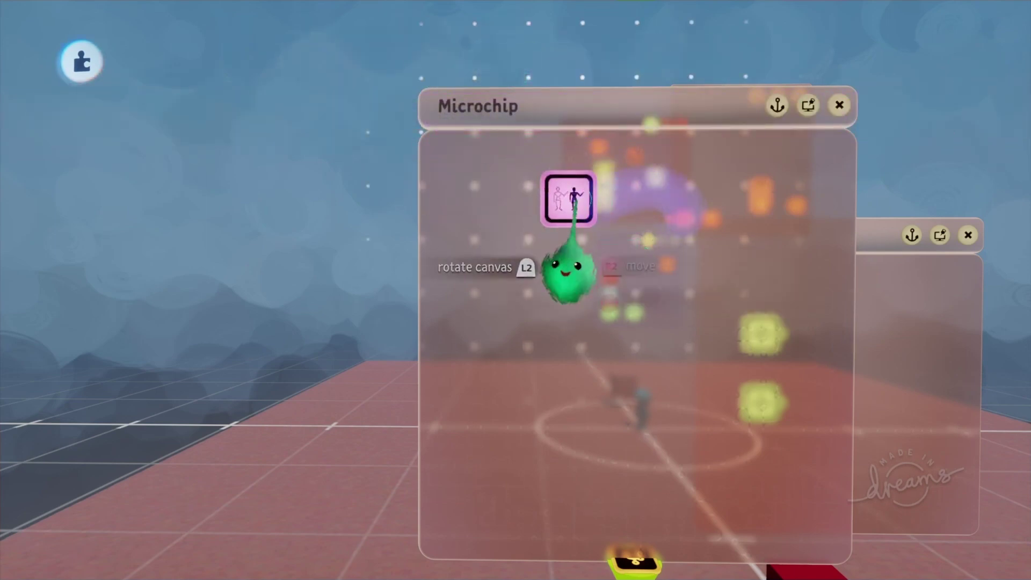
Set the Teleporter's target tag to "enemy target highlight".
left_click(571, 198)
left_click(524, 161)
type("behind player")
type("target highlight")
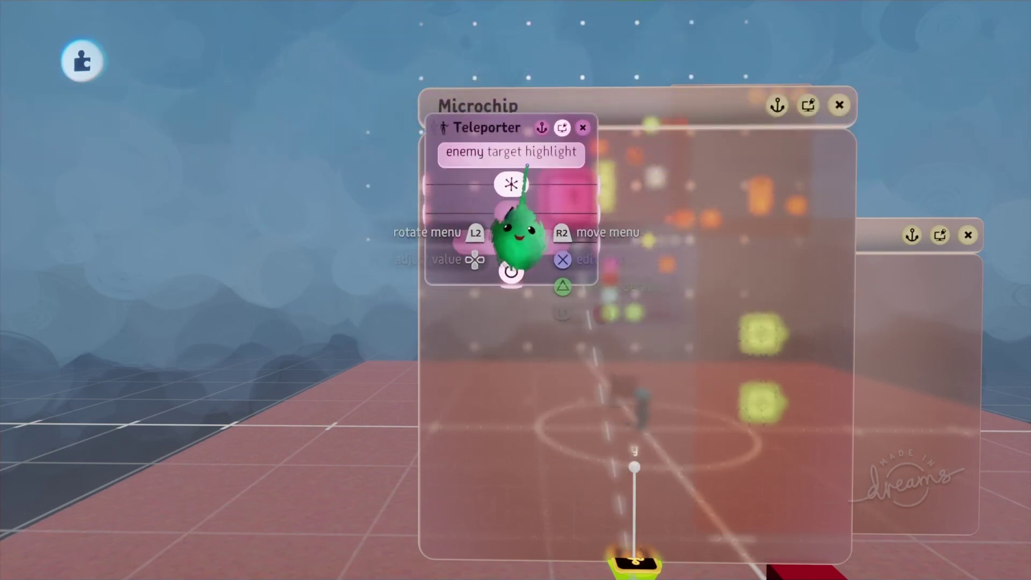
key("Return")
key("Escape")
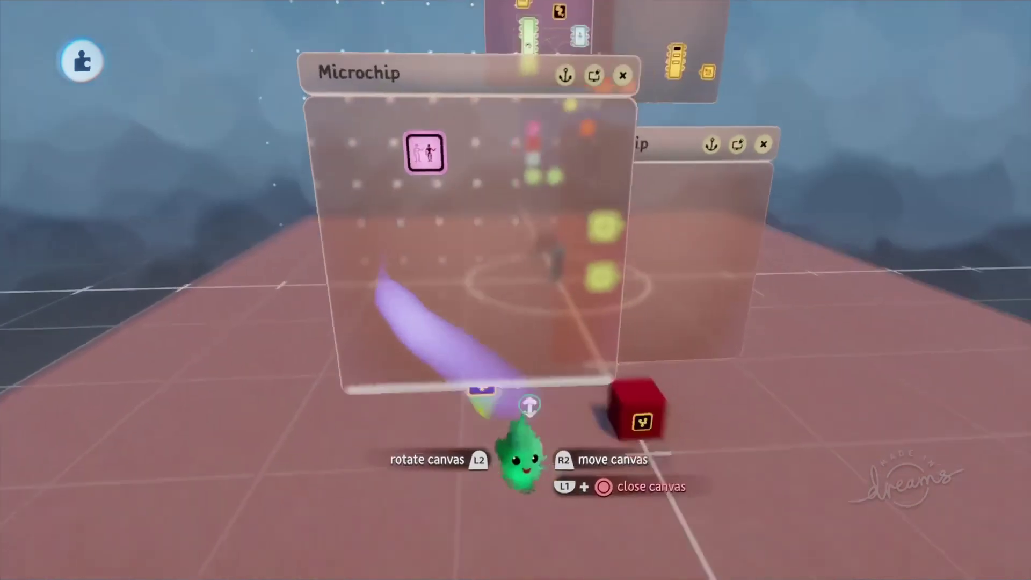
Wire the check-mark output in the red cube's Labels & Ownership settings to the node port on its microchip.
key("space")
middle_click_drag(508, 461, 538, 385)
scroll(586, 338, "up", 2)
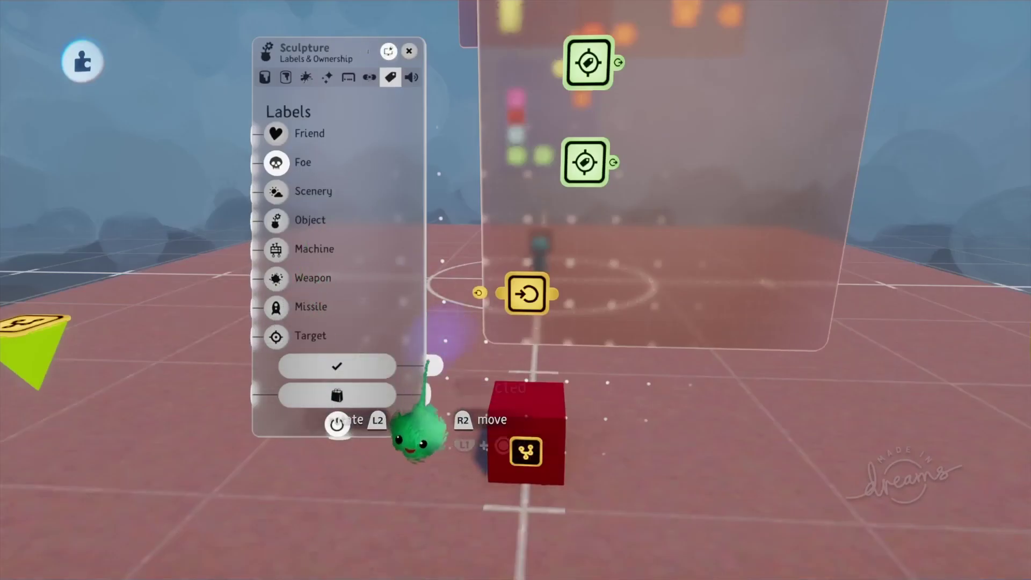
left_click_drag(434, 363, 468, 298)
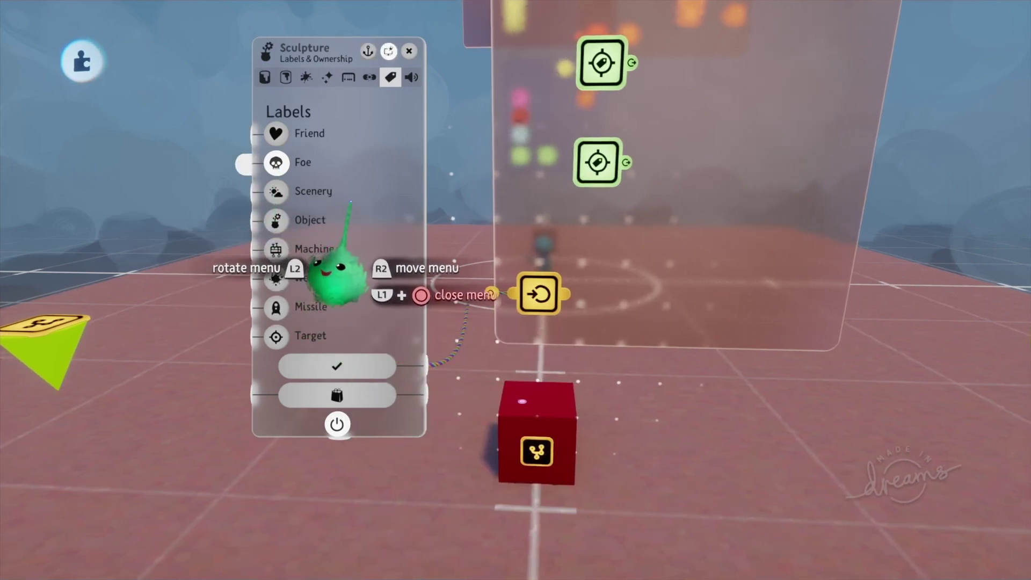
key("Escape")
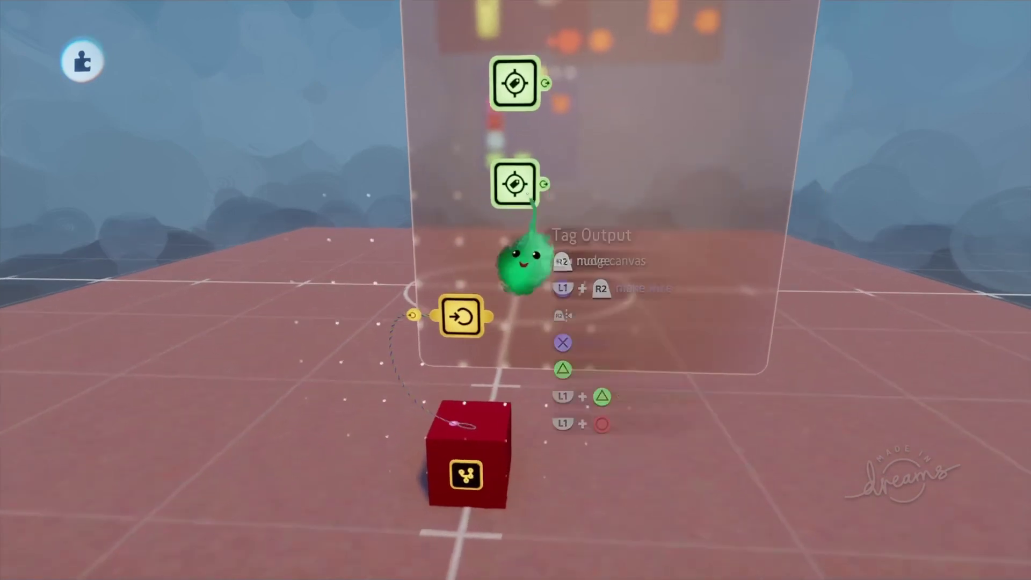
Place a nested microchip inside the red cube's microchip and put both tags on the nested canvas.
key("Tab")
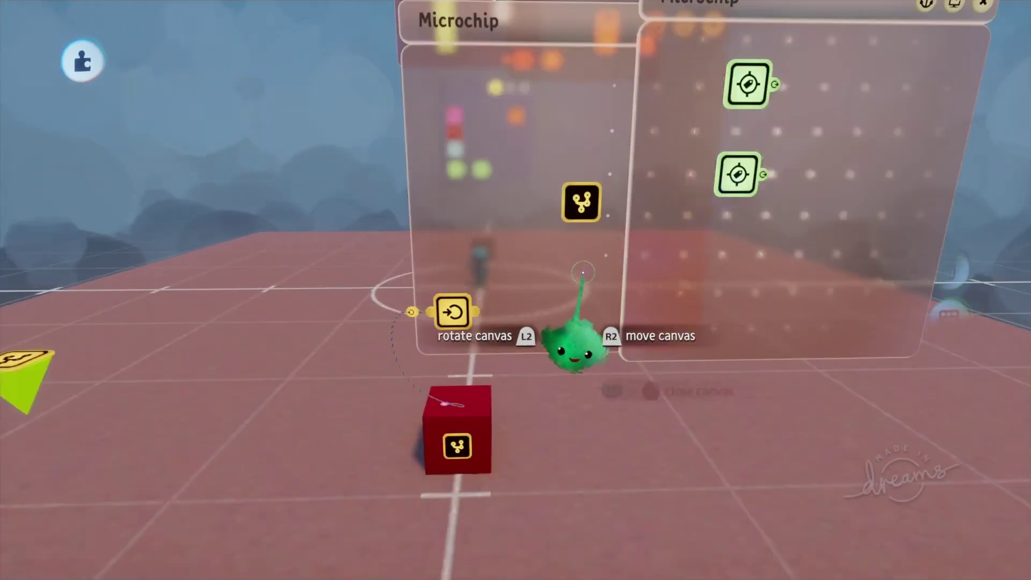
Close the nested canvas and wire the node port's output to the nested microchip's power port in the red cube's microchip.
key("Escape")
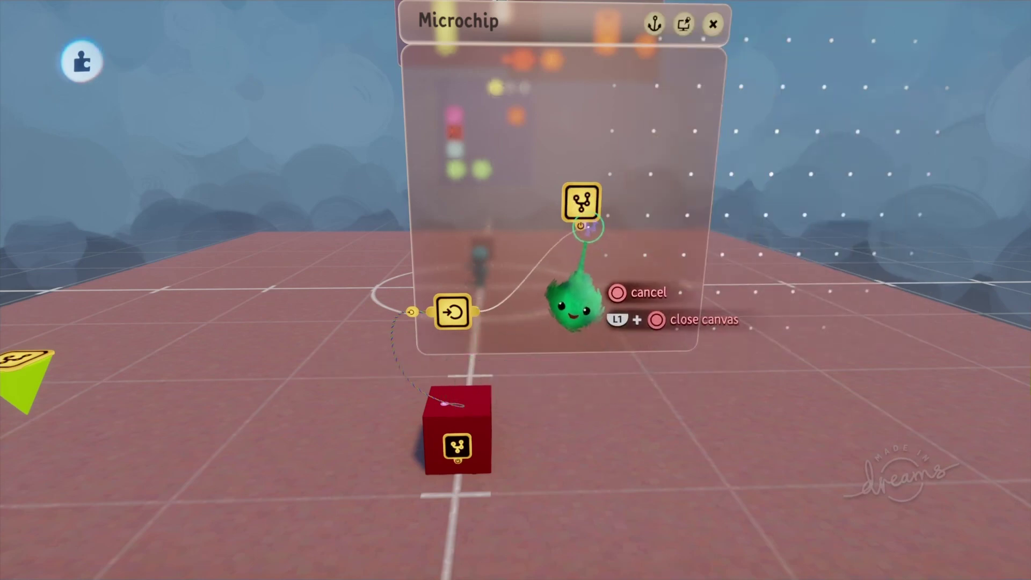
left_click(575, 199)
key("Escape")
middle_click_drag(539, 239, 522, 315)
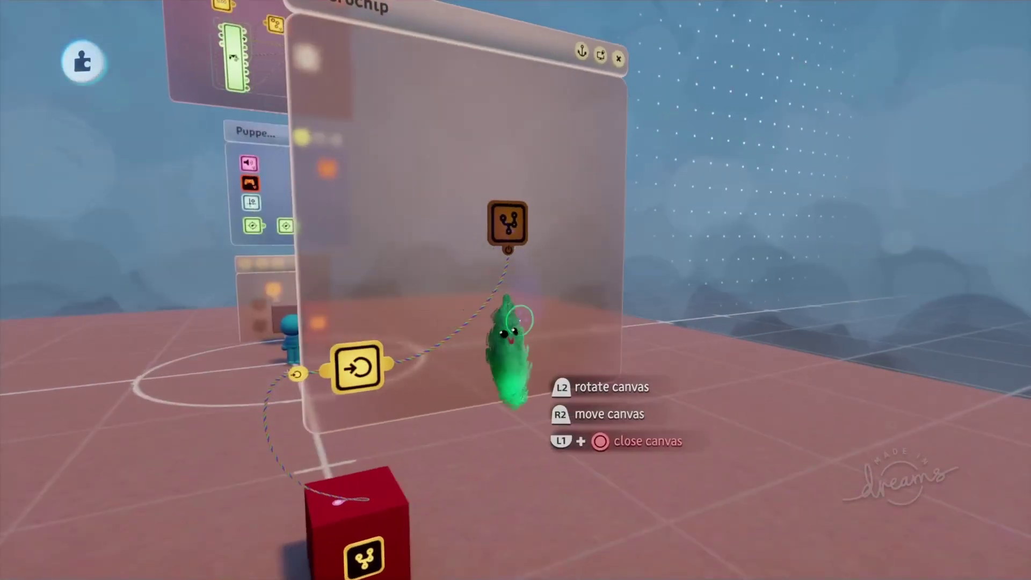
key("Escape")
Open the "determine camera state" microchip from the Controller Logic canvas and place its canvas above it.
middle_click_drag(386, 365, 398, 251)
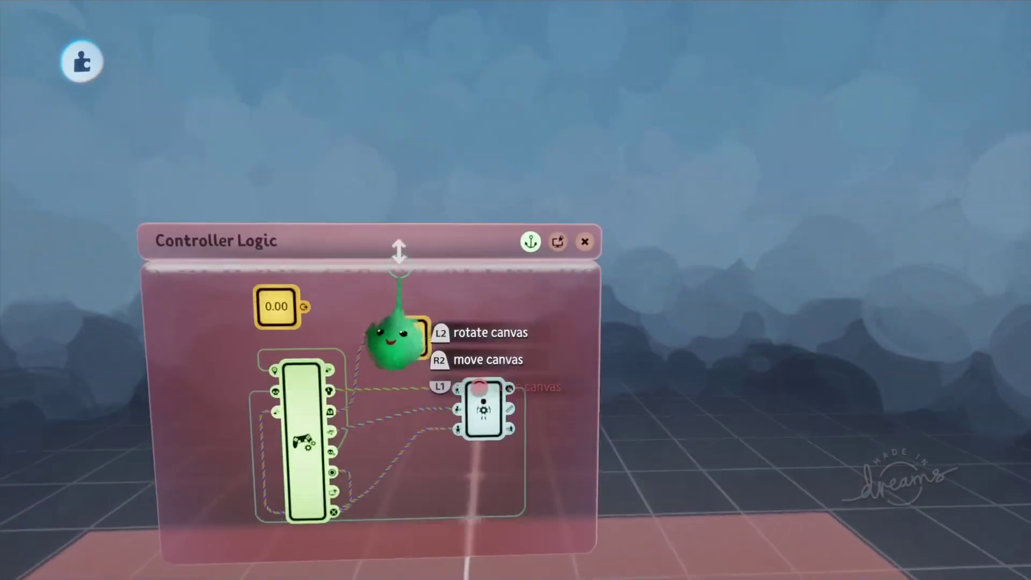
left_click(405, 342)
left_click_drag(405, 335, 484, 245)
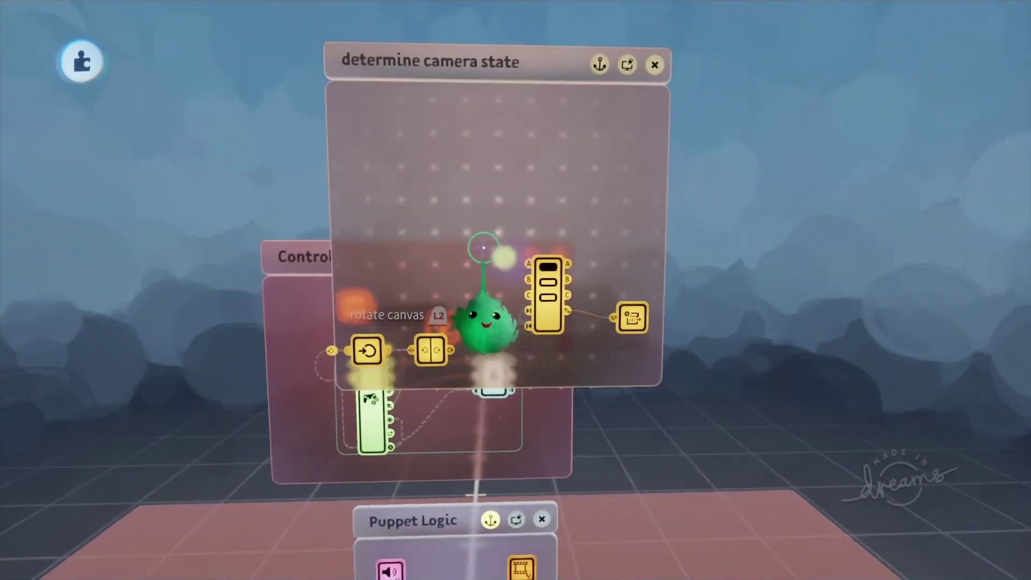
Place a Trigger Zone gadget on the "determine camera state" canvas, left of the Selector.
scroll(478, 204, "up", 3)
left_click(517, 63)
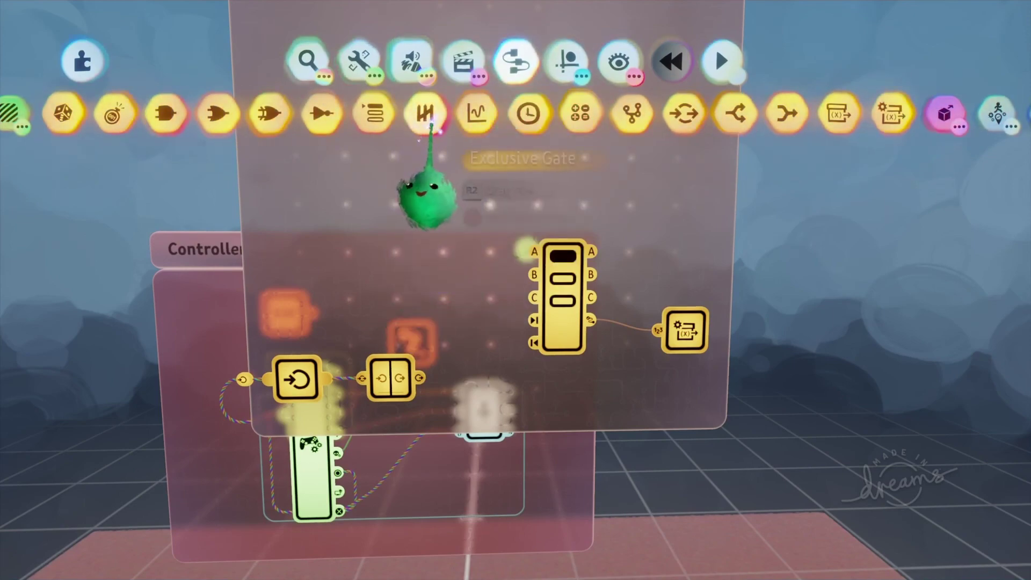
key("Escape")
left_click(371, 114)
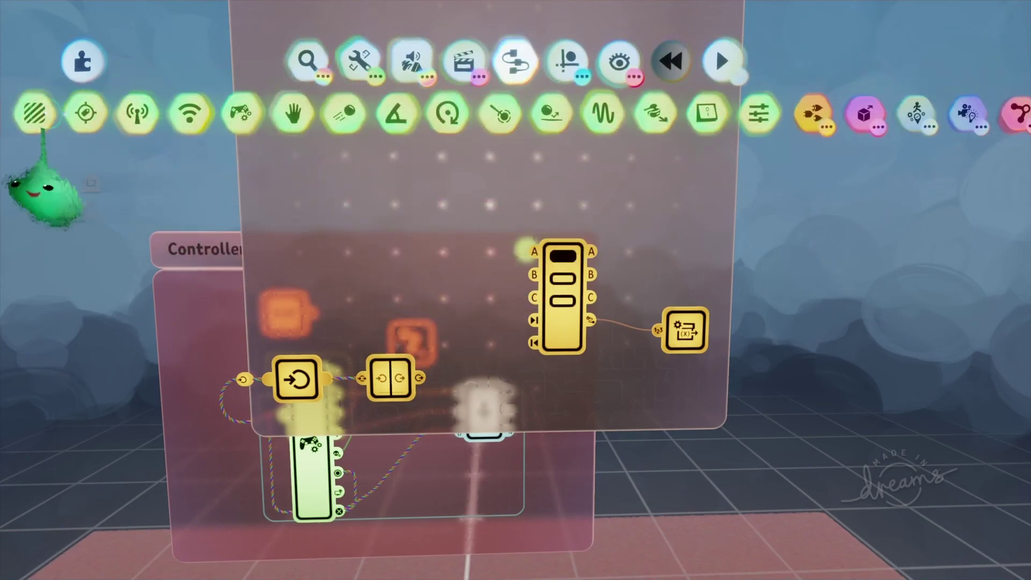
left_click(34, 112)
left_click(344, 227)
middle_click_drag(344, 227, 408, 296)
left_click(460, 153)
left_click(563, 78)
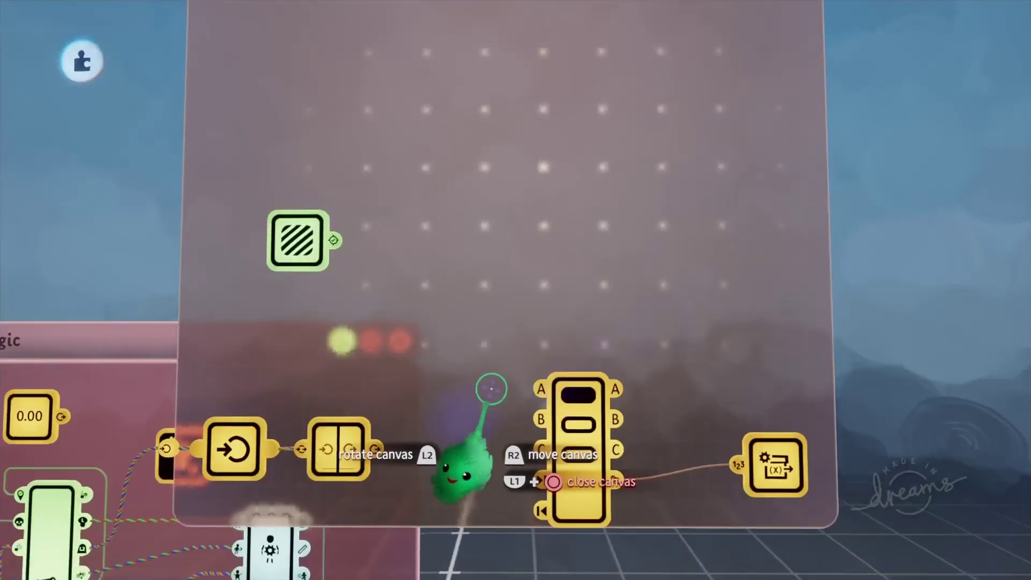
Reduce the Selector to 2 ports, remove its wire to the Variable Modifier, and clone it directly above.
scroll(491, 389, "up", 3)
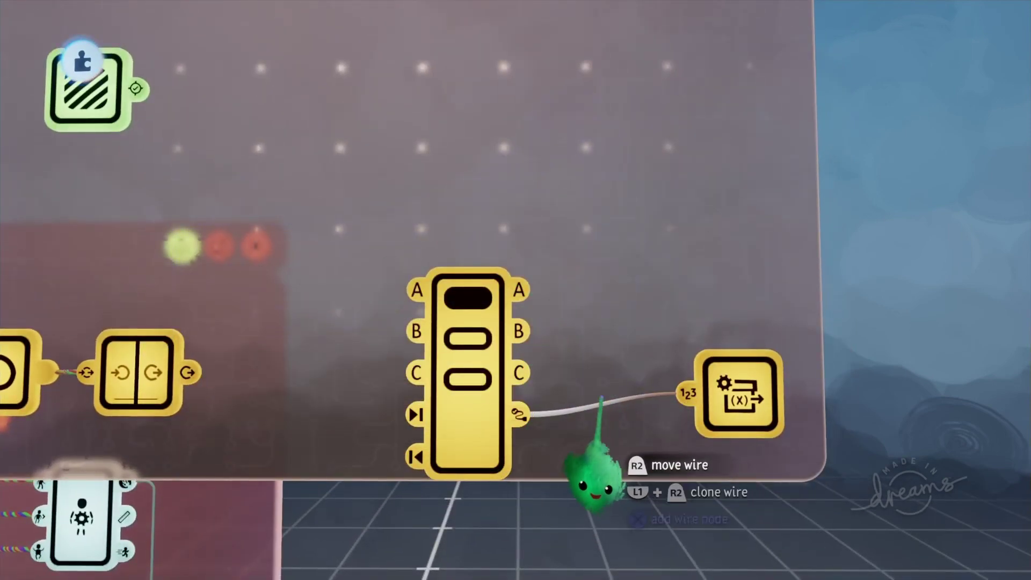
scroll(594, 414, "down", 3)
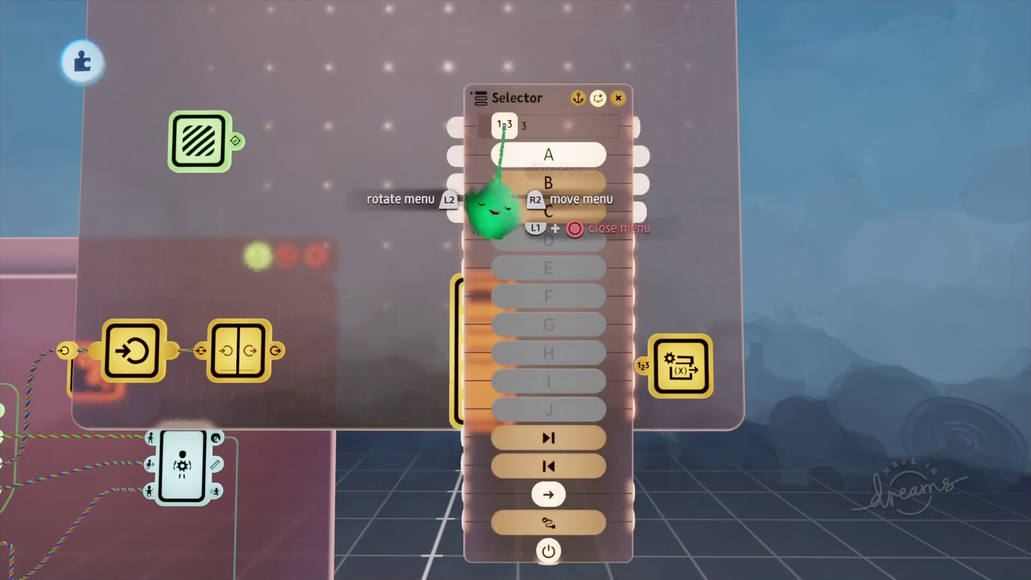
key("Escape")
left_click_drag(470, 340, 476, 150)
scroll(460, 309, "down", 1)
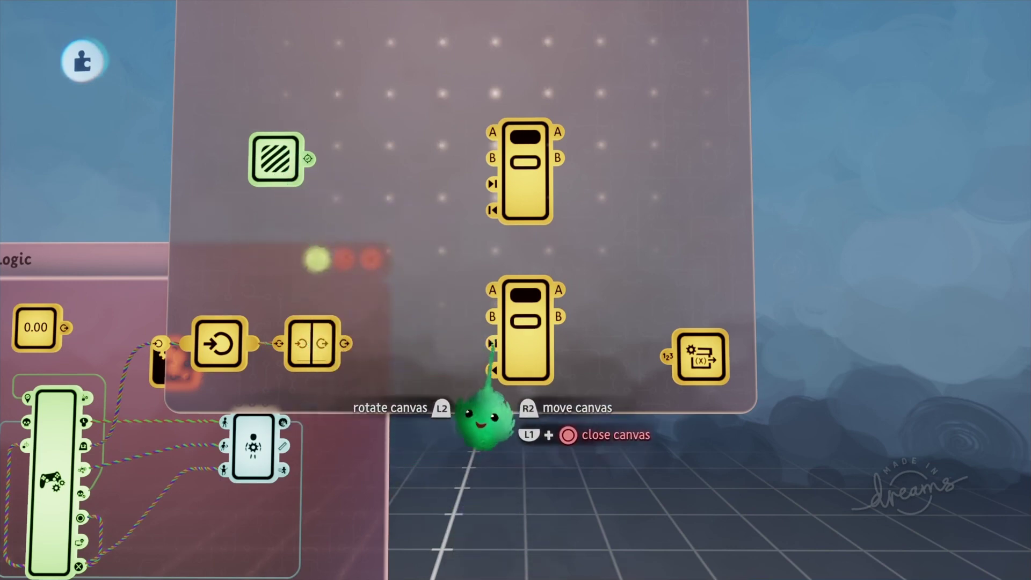
Wire the Trigger Zone's detected output to the upper Selector's power port and to the input of a new NOT gate.
mouse_move(308, 158)
left_mouse_down()
mouse_move(387, 188)
mouse_move(436, 167)
mouse_move(525, 229)
left_mouse_up()
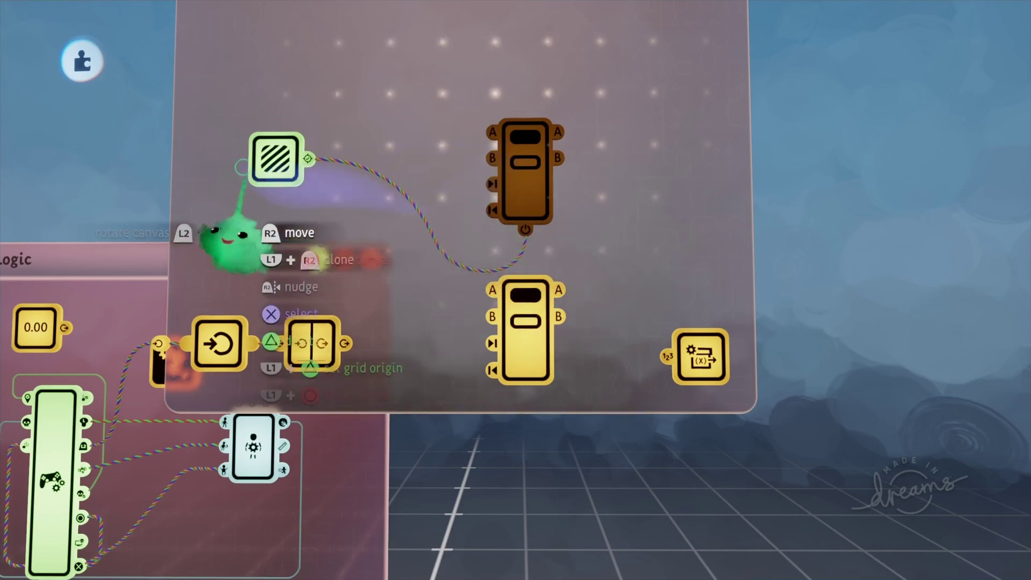
key("Tab")
left_click(422, 112)
left_click(352, 275)
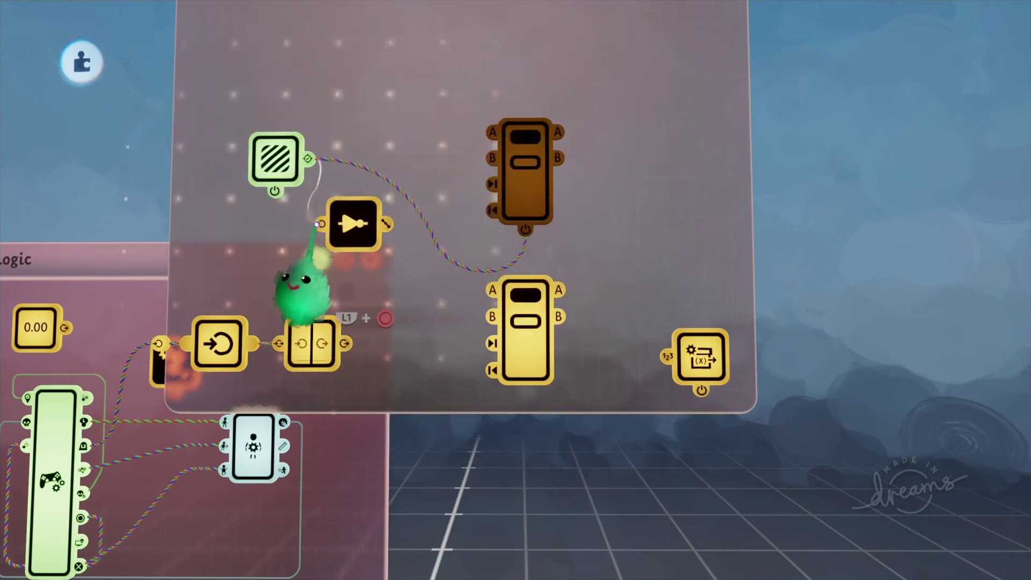
left_click_drag(317, 224, 320, 223)
Wire the NOT gate's output to the lower Selector's power port.
left_click_drag(385, 223, 416, 273)
left_click(492, 343)
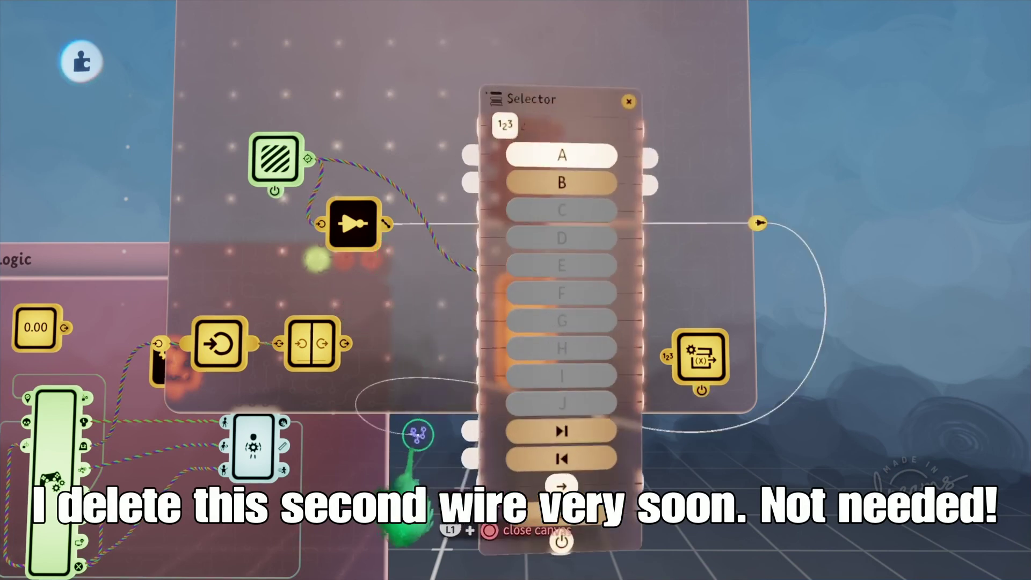
left_click(564, 549)
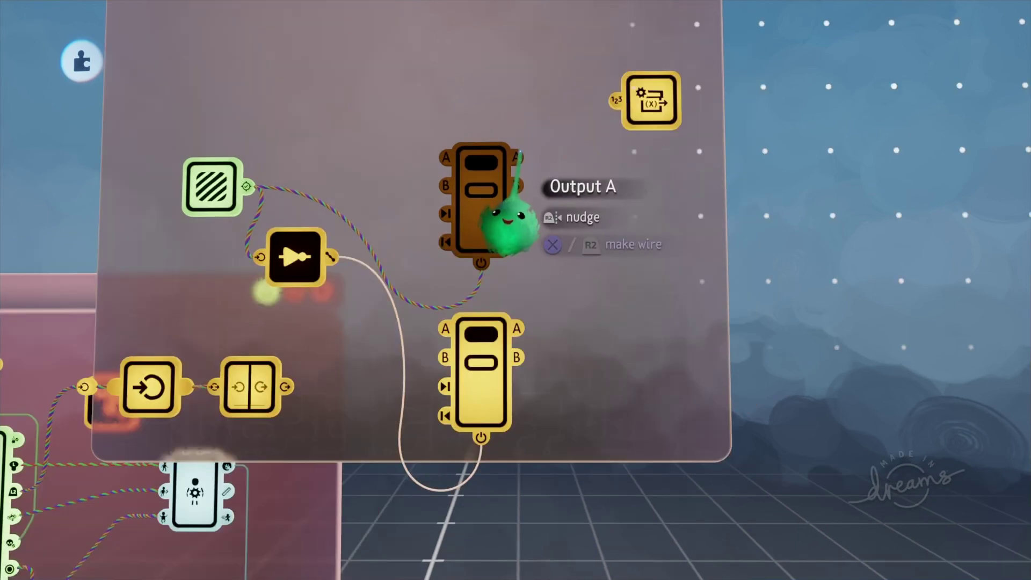
Wire Output A of both Selectors to the Variable Modifier's power port and check the modifier's settings.
left_click(517, 157)
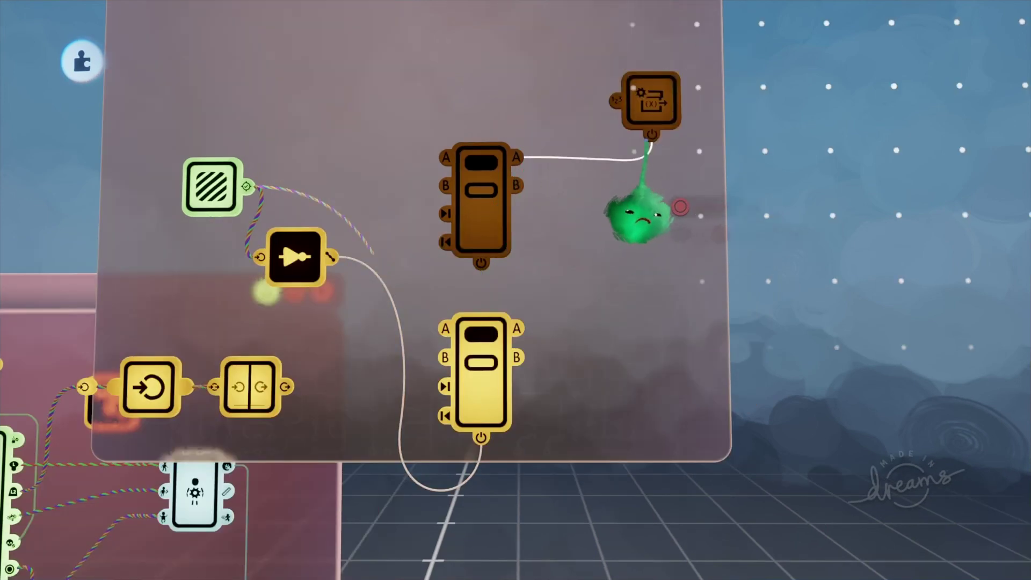
left_click(517, 328)
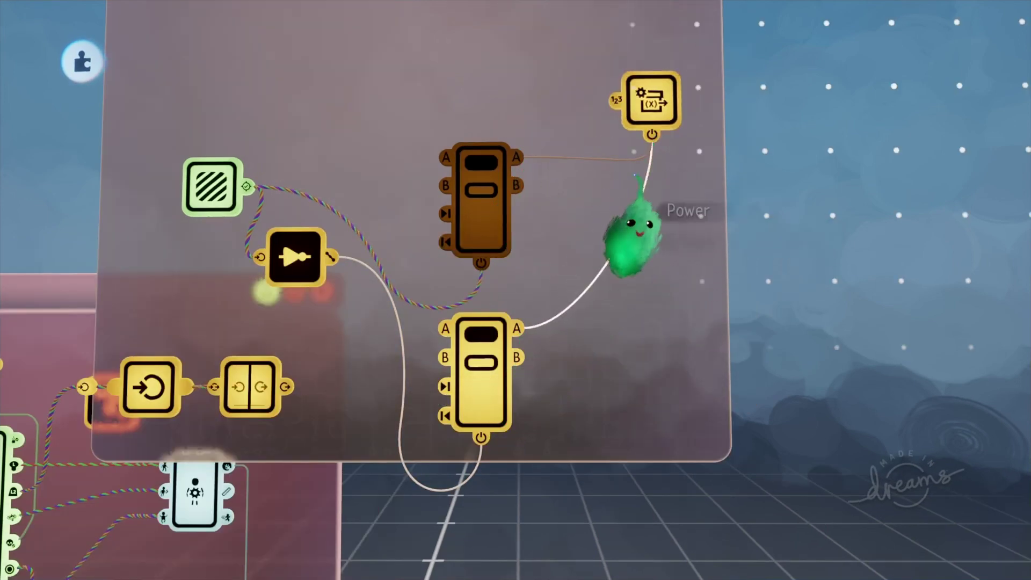
scroll(619, 168, "down", 1)
left_click(639, 119)
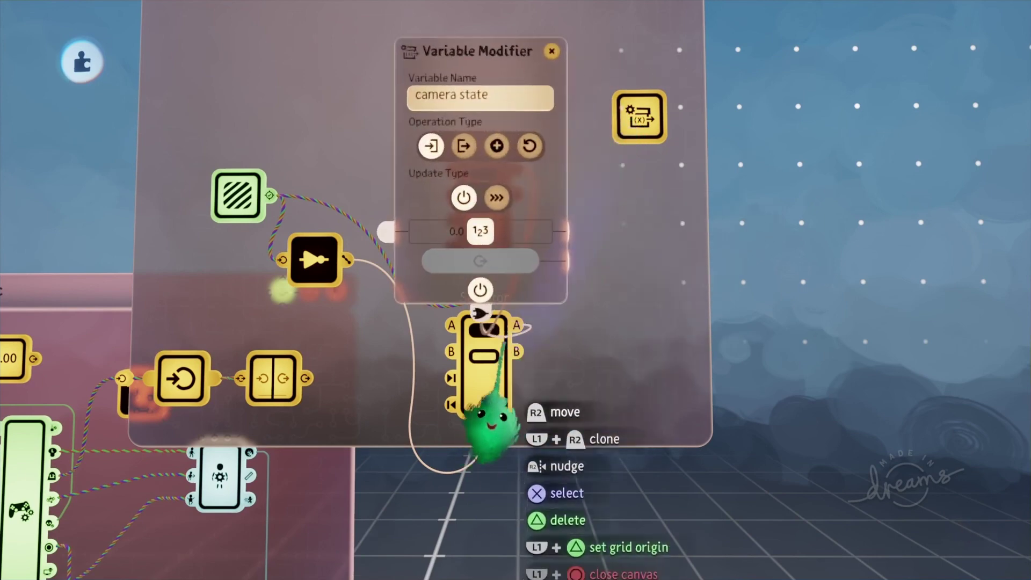
left_click(551, 51)
Wire the output of the gadget that follows the input node to Input B of the lower Selector.
scroll(377, 292, "up", 2)
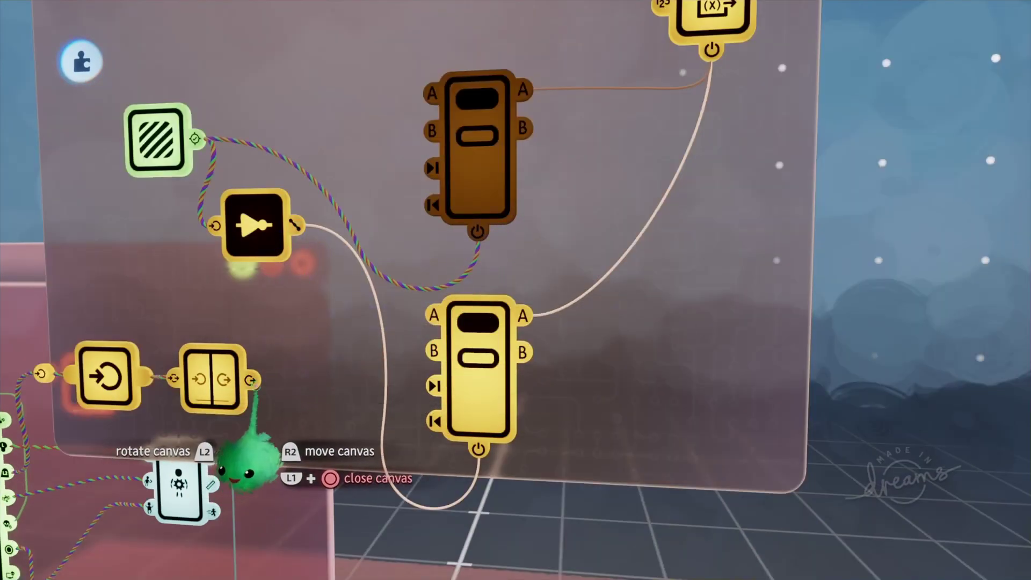
left_click(250, 380)
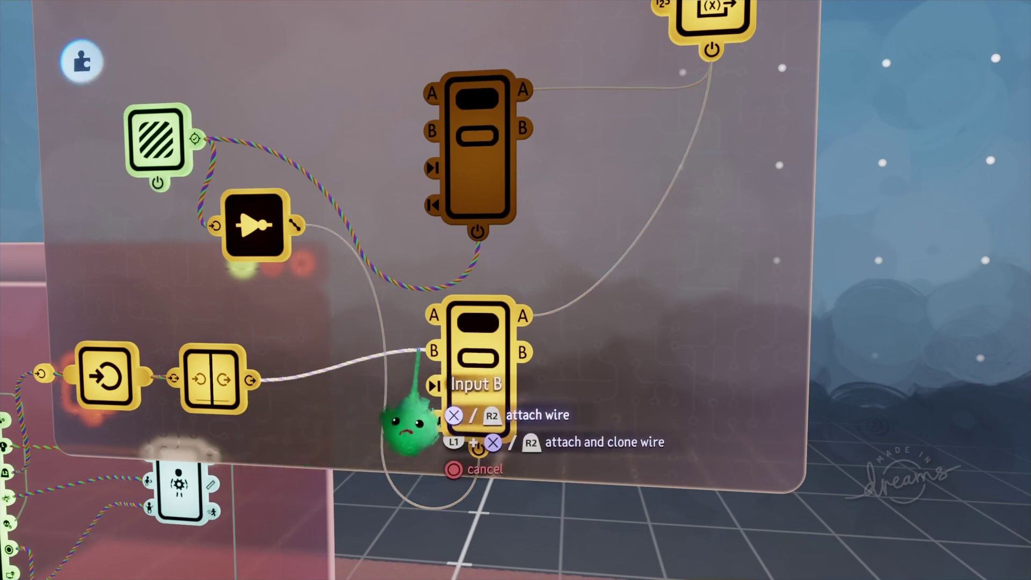
left_click(418, 350)
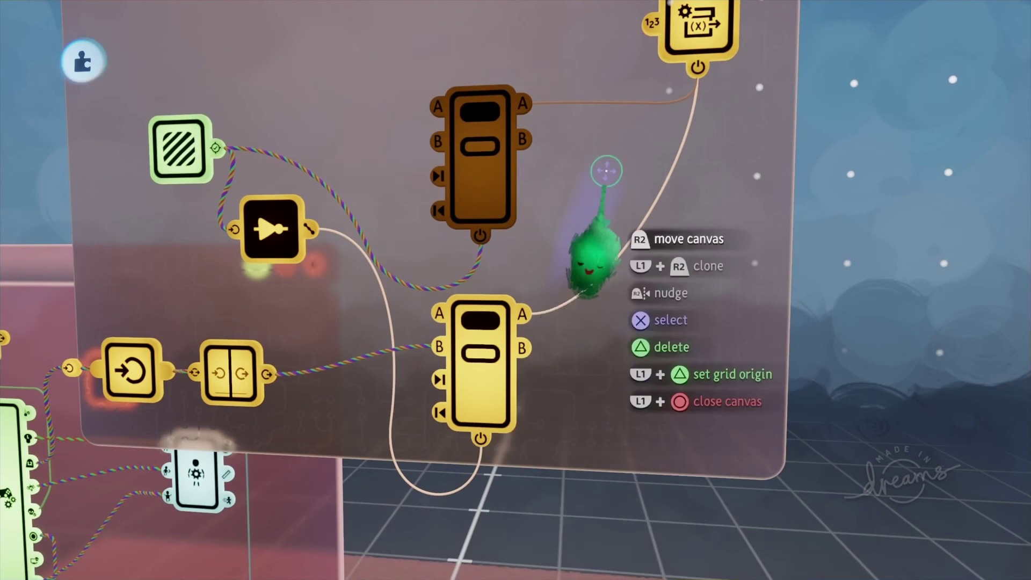
Clone the camera state Variable Modifier beside the lower Selector and set its update type to Continuously While Powered.
mouse_move(684, 51)
left_mouse_down()
mouse_move(653, 295)
mouse_move(665, 325)
left_mouse_up()
right_click(666, 325)
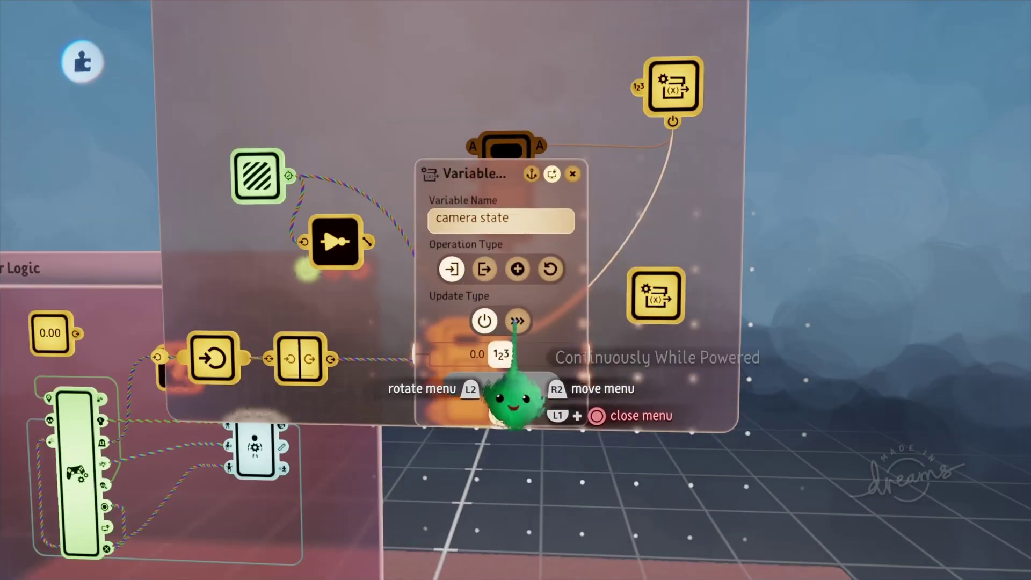
key("Escape")
Wire the NOT gate to the cloned Variable Modifier's power port and the lower Selector's current-output port to its value input.
left_click_drag(368, 242, 655, 329)
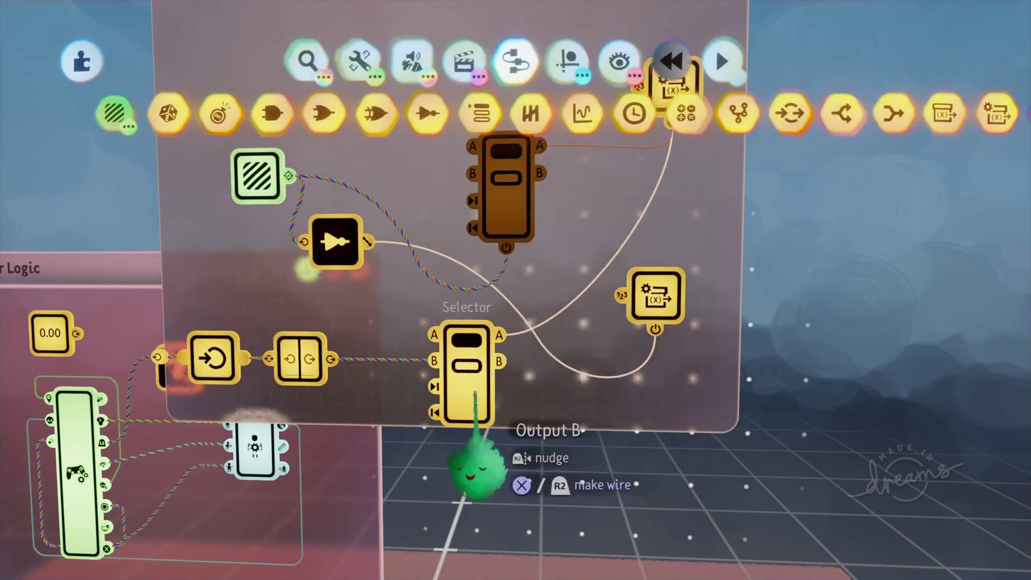
left_click(473, 391)
left_click_drag(601, 520, 526, 476)
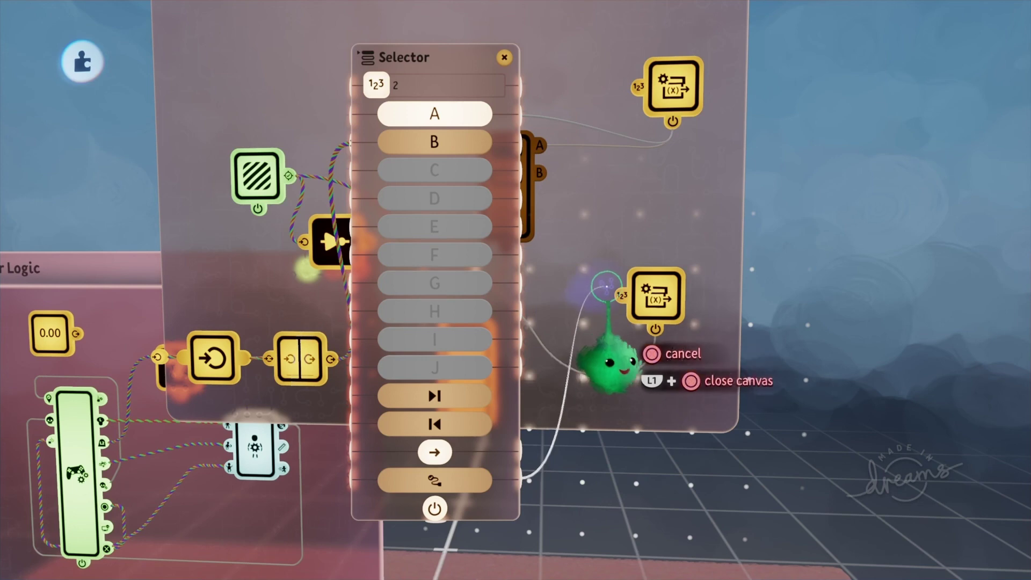
left_click(618, 297)
key("Escape")
left_click(652, 297)
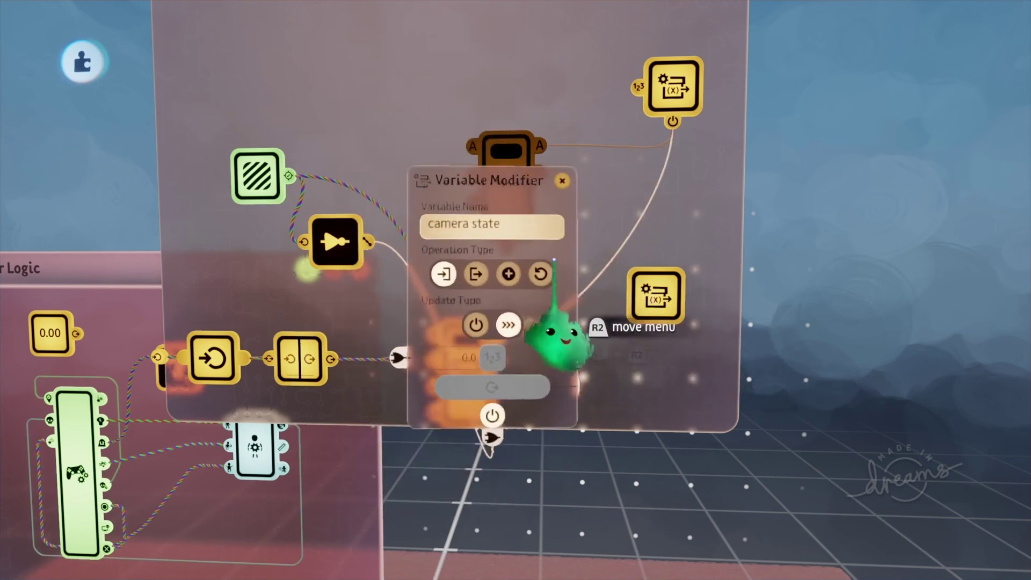
key("Escape")
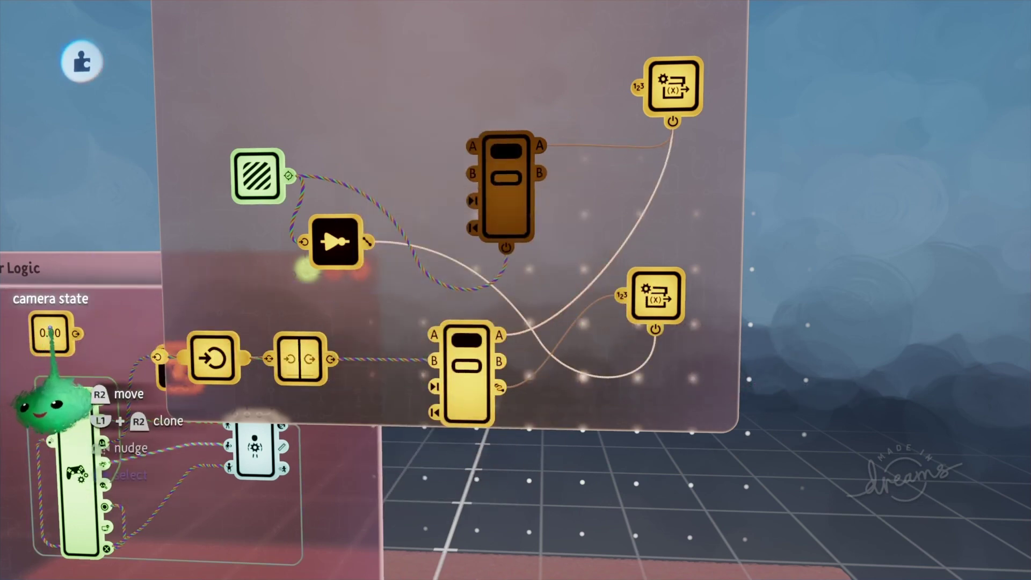
Place a second NOT gate beside the lower Selector and wire the Selector's Output B into it.
key("Tab")
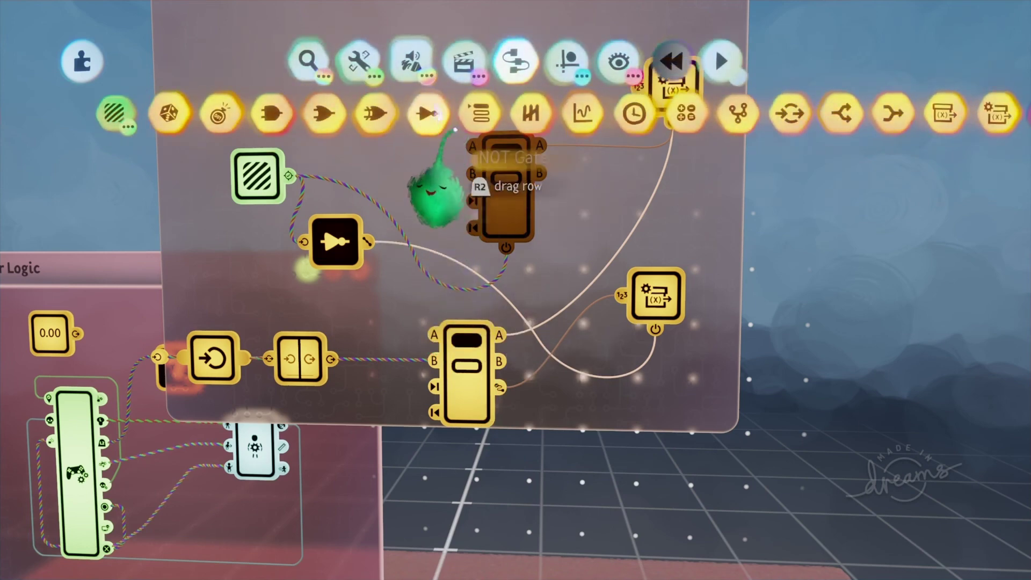
left_click(425, 112)
left_click(577, 378)
left_click_drag(499, 361, 536, 362)
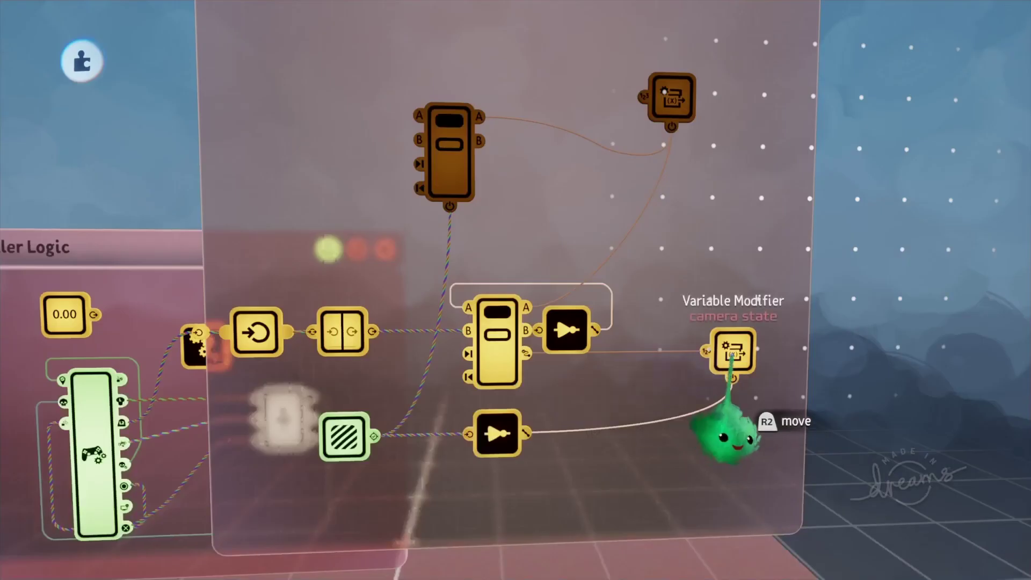
Tidy the canvas by moving the cloned modifier closer to the lower Selector and repositioning the upper Selector and its modifier.
left_click_drag(681, 412, 636, 409)
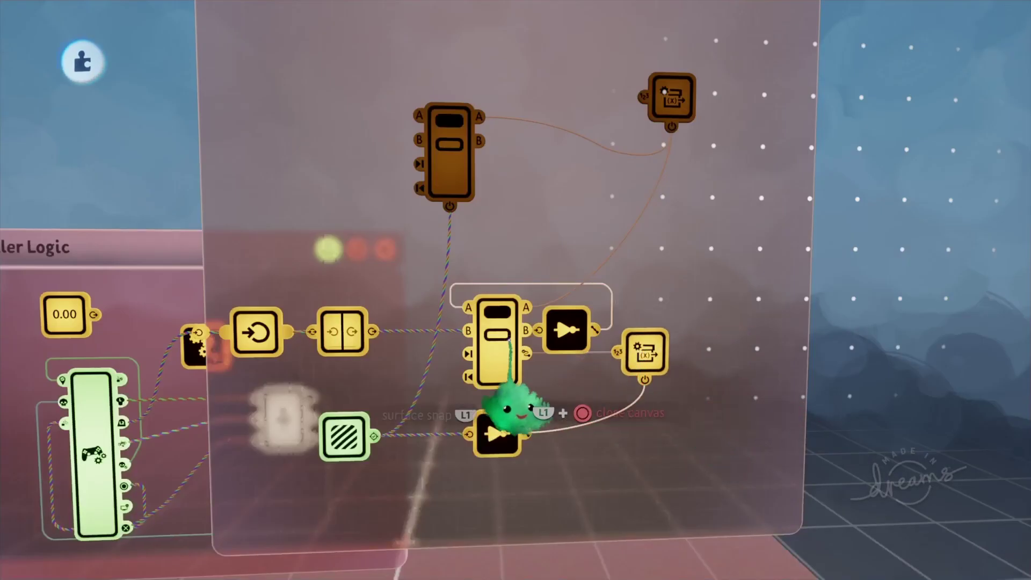
scroll(538, 342, "up", 1)
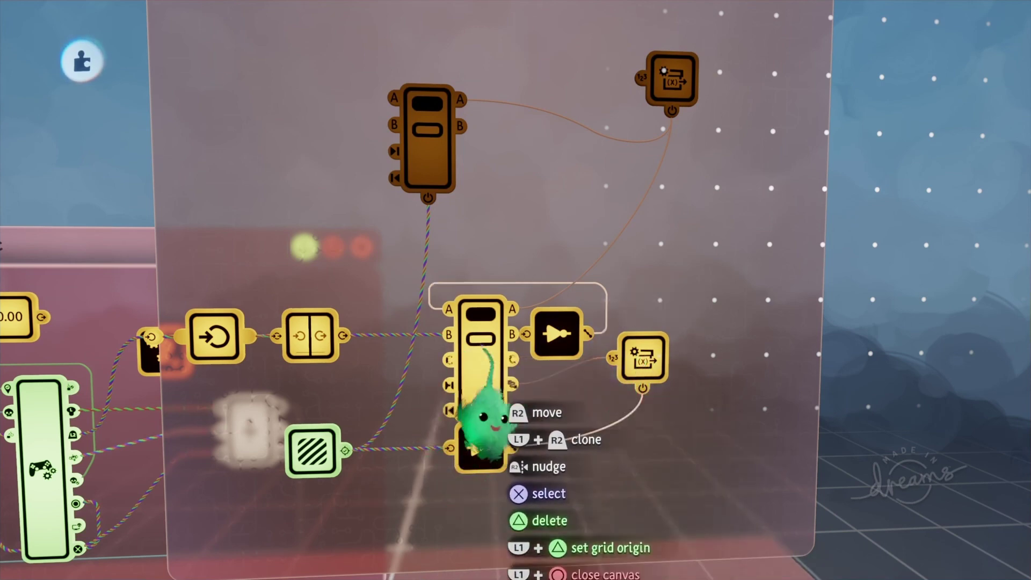
scroll(725, 322, "down", 1)
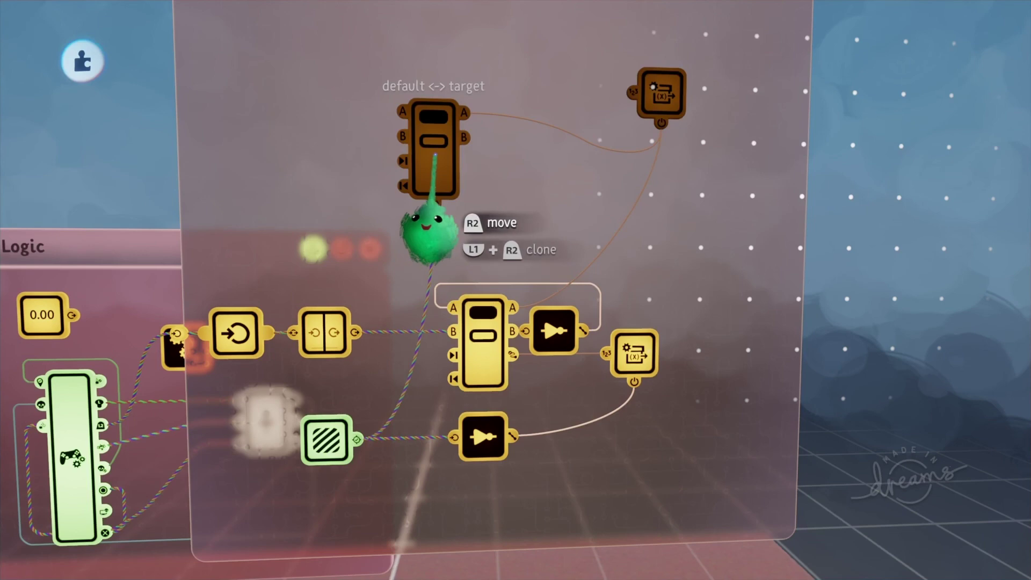
left_click_drag(427, 220, 382, 235)
left_click_drag(395, 169, 396, 181)
left_click_drag(653, 94, 642, 66)
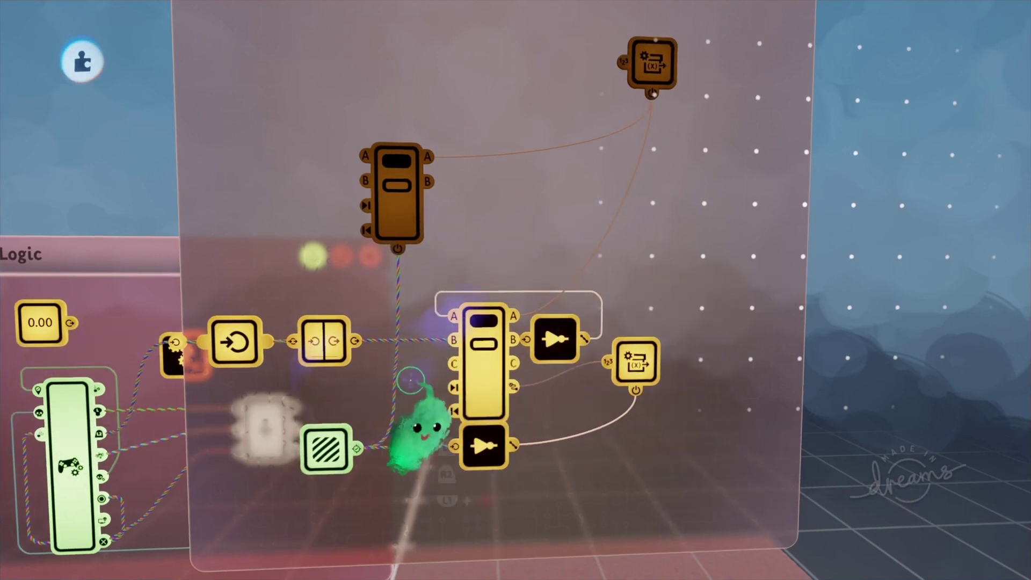
Clone the upper Variable Modifier beside the upper Selector and wire the Selector's Output B to the clone's power port.
scroll(411, 380, "up", 2)
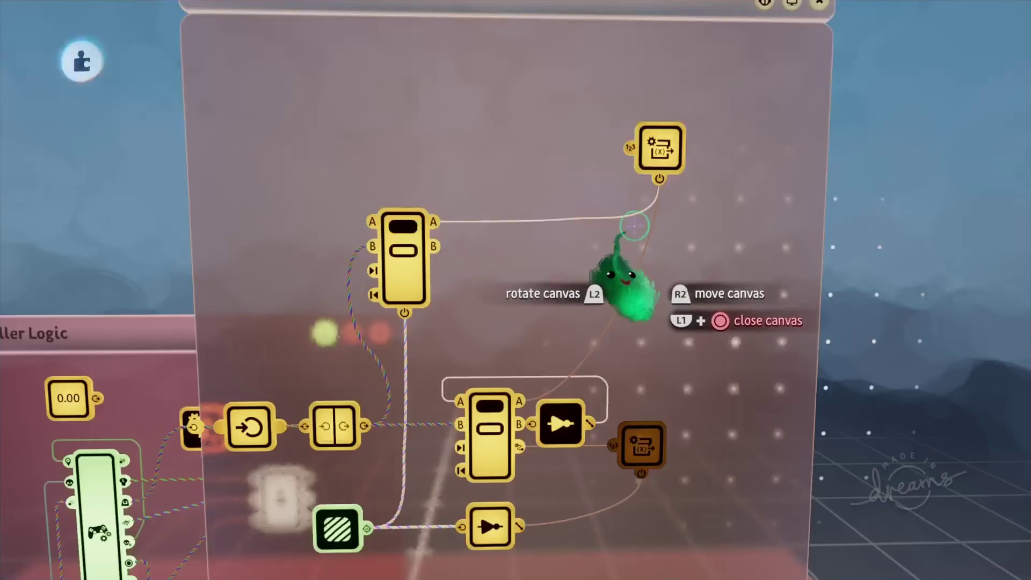
left_click_drag(676, 148, 544, 270)
left_click_drag(432, 324, 541, 378)
Set the camera state value in the newly cloned Variable Modifier to 2.
left_click(554, 265)
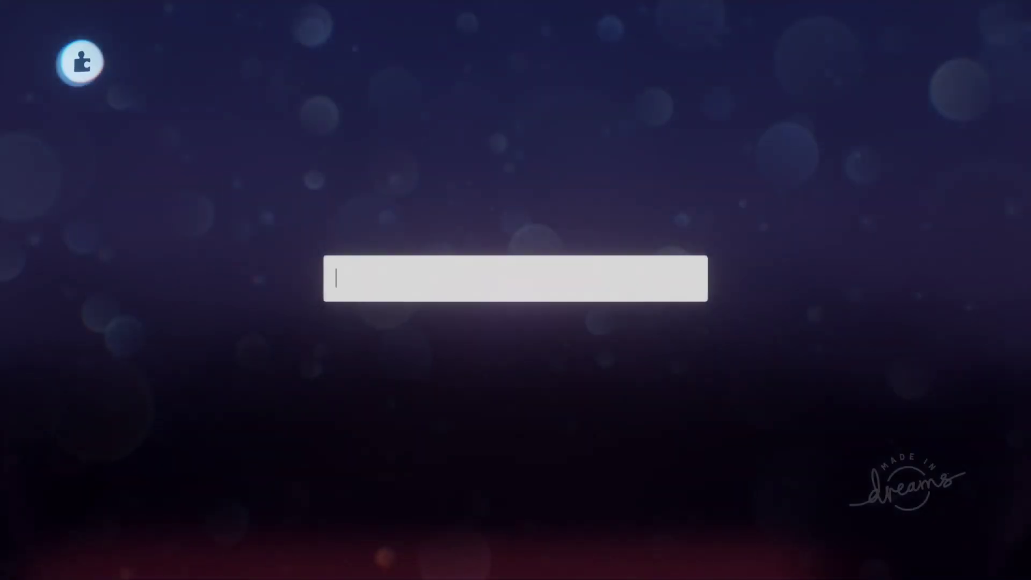
type("2")
key("Return")
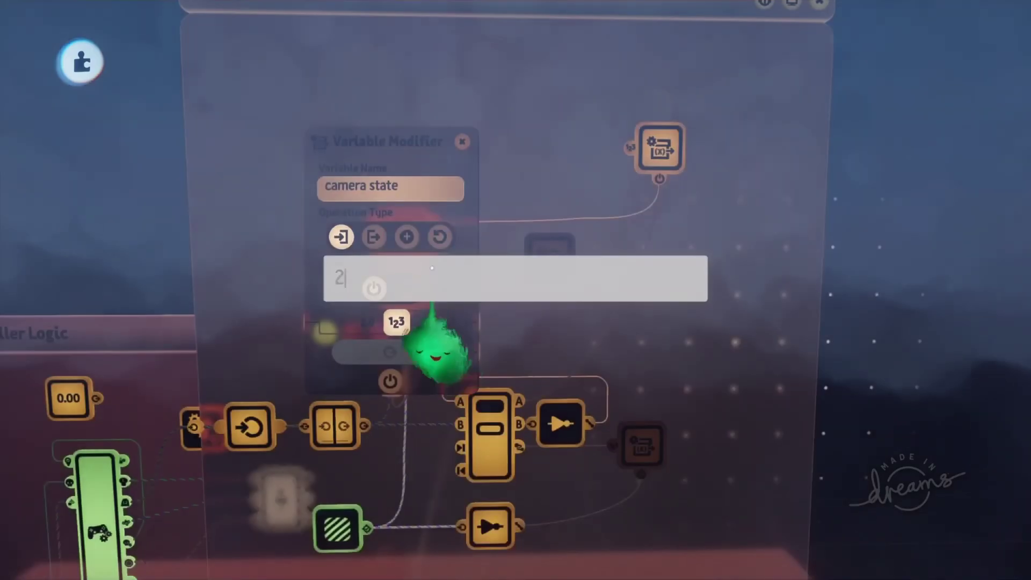
key("Escape")
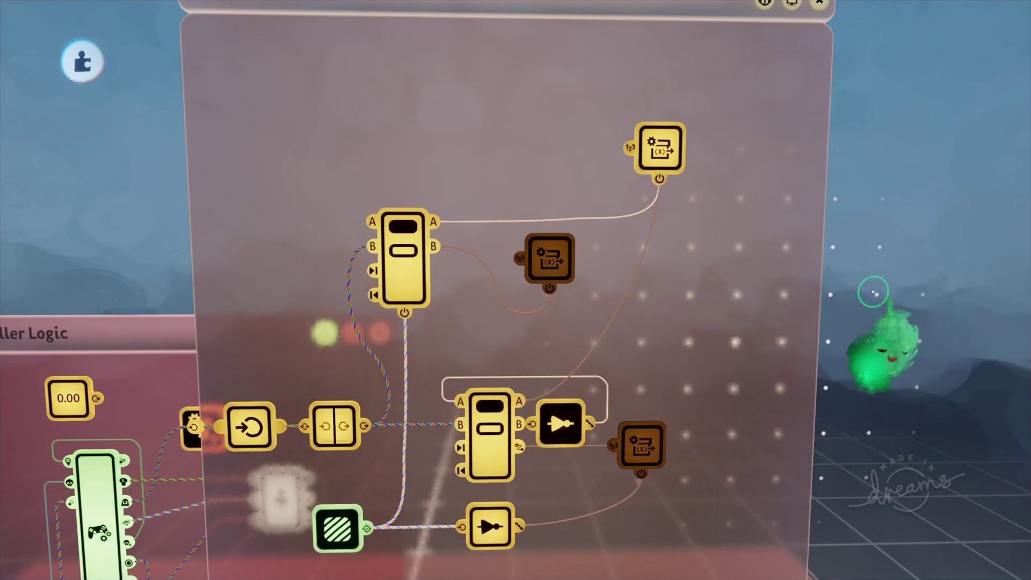
Disconnect the cloned Variable Modifier from the upper Selector's Output B, shift it further away, and place a Counter between them.
left_click(652, 220)
key("space")
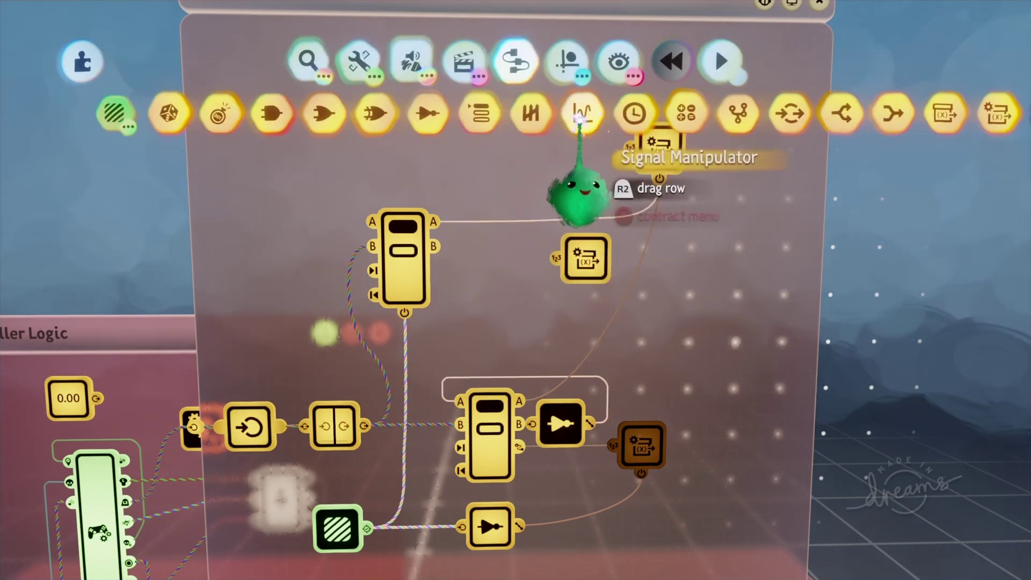
left_click(532, 113)
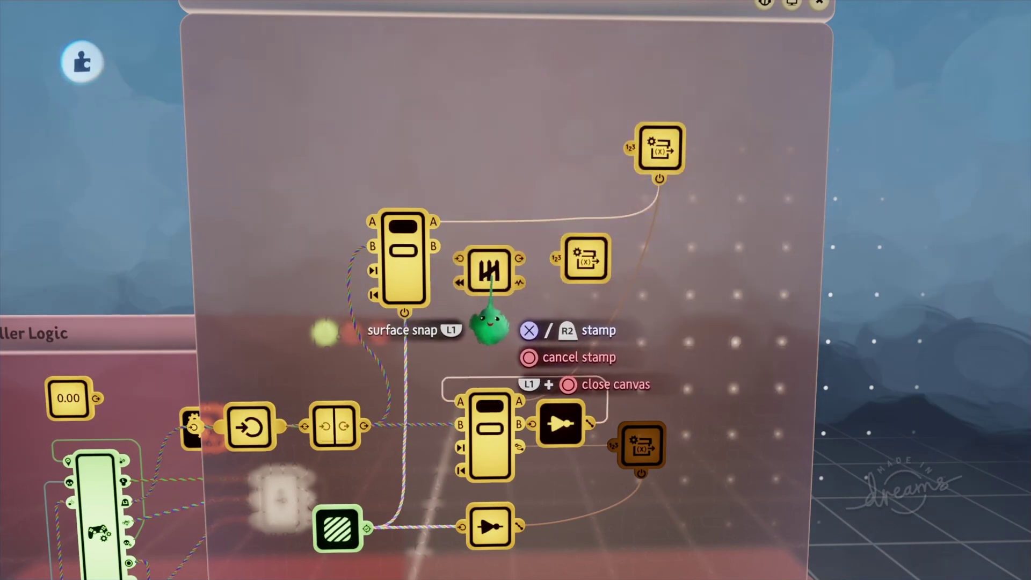
left_click(488, 332)
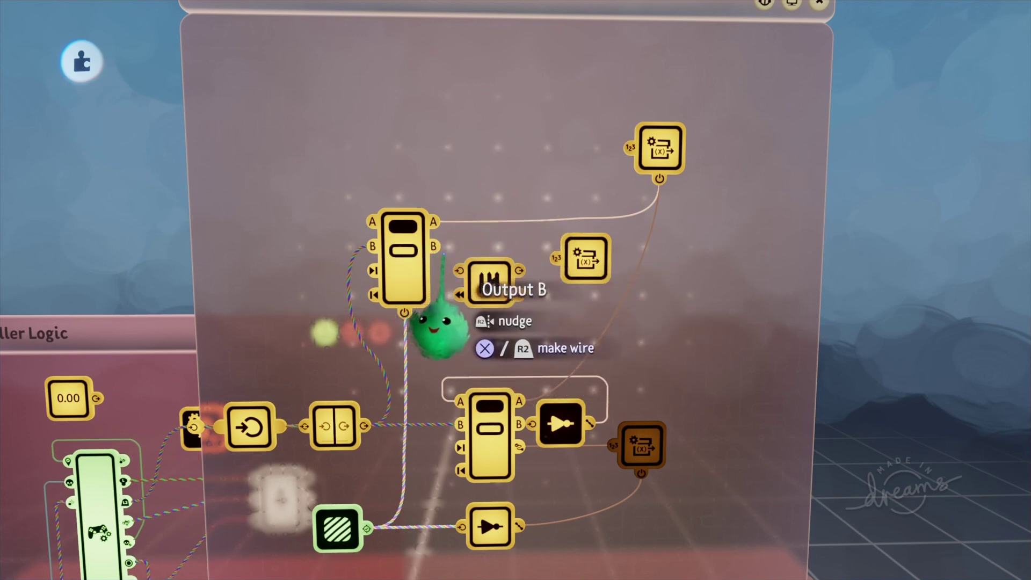
Clone the Counter below the upper Variable Modifier, beyond the cloned modifier.
left_click(480, 274)
left_click(682, 290)
left_click(480, 281)
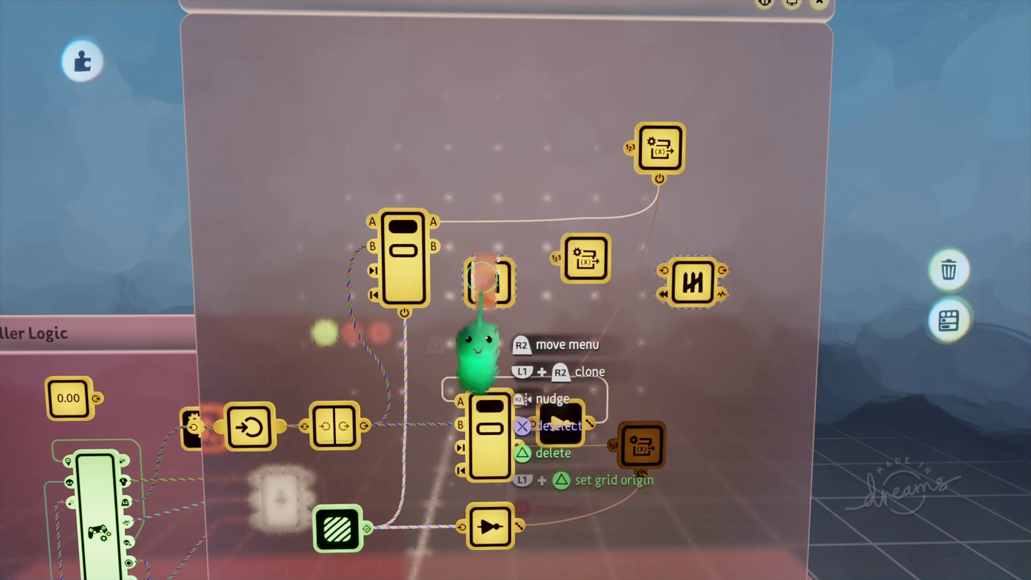
left_click(480, 278)
Wire the upper Selector's Output B and the lower Selector's Output A through their Counters' pulse outputs to the respective Variable Modifiers' power ports.
left_click_drag(434, 246, 453, 272)
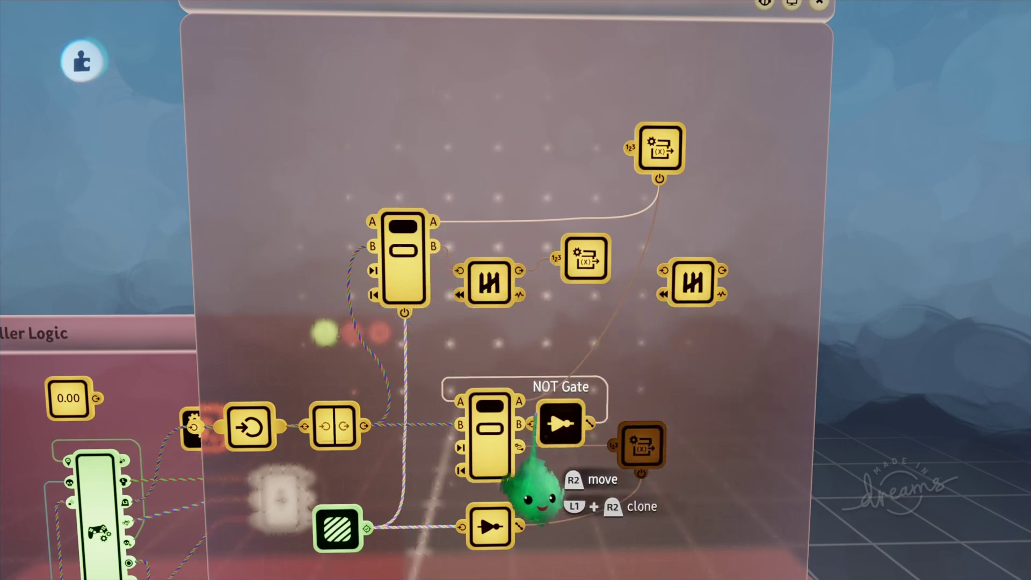
left_click_drag(519, 403, 675, 201)
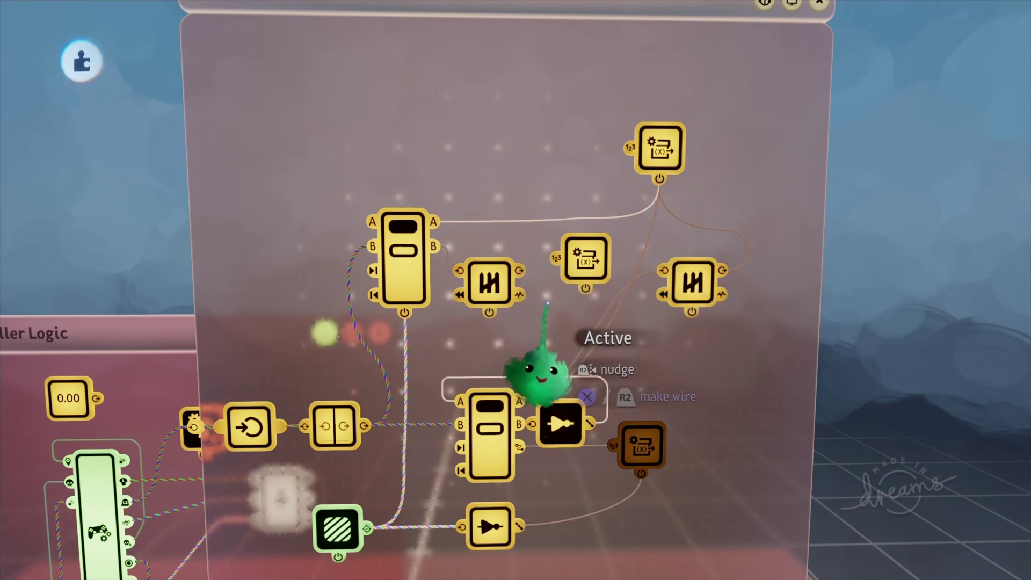
left_click_drag(584, 357, 586, 356)
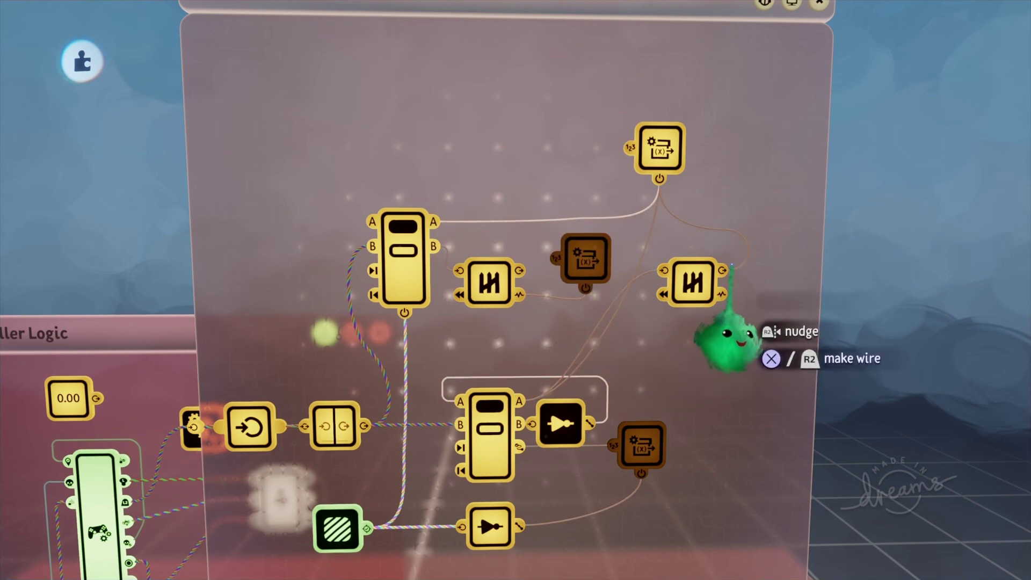
left_click_drag(713, 355, 663, 253)
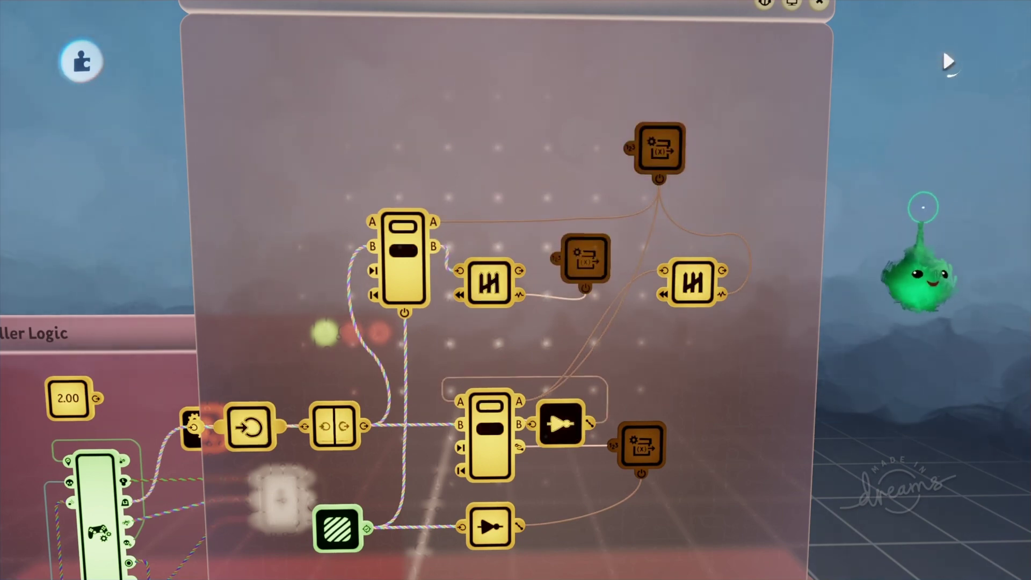
Inspect the settings of the Counter beside the upper Selector and of its clone.
left_click(496, 290)
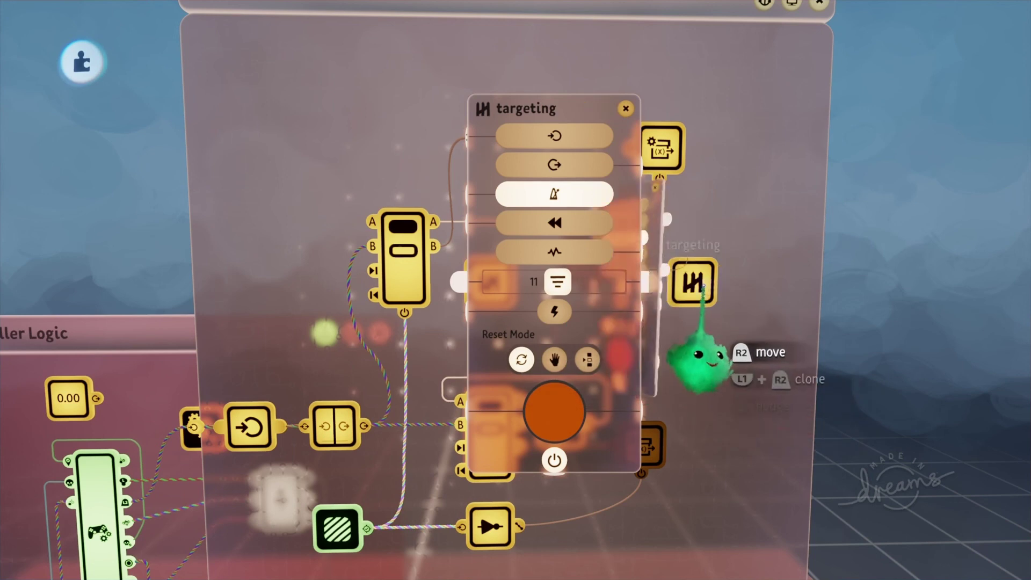
left_click(698, 290)
key("Escape")
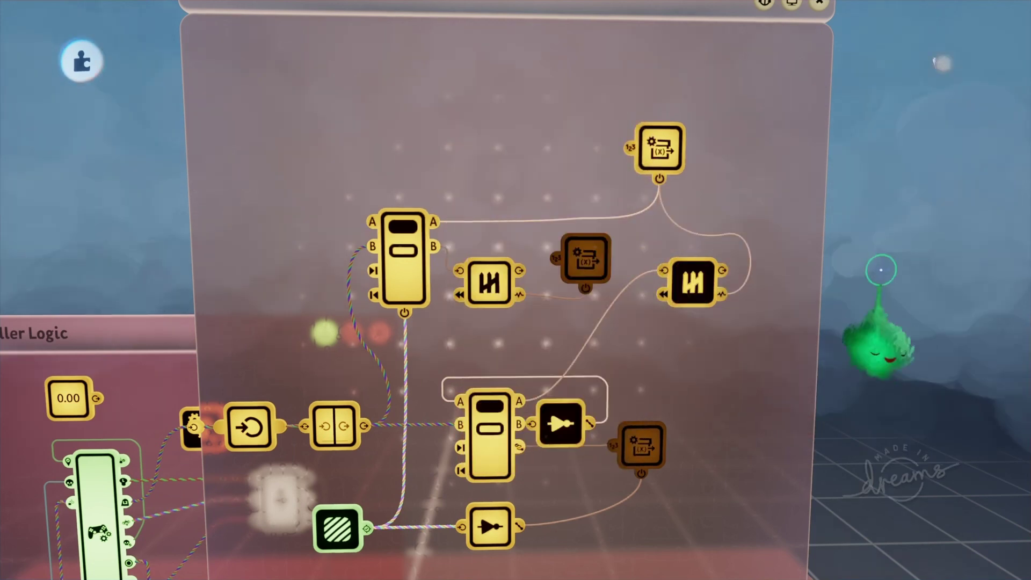